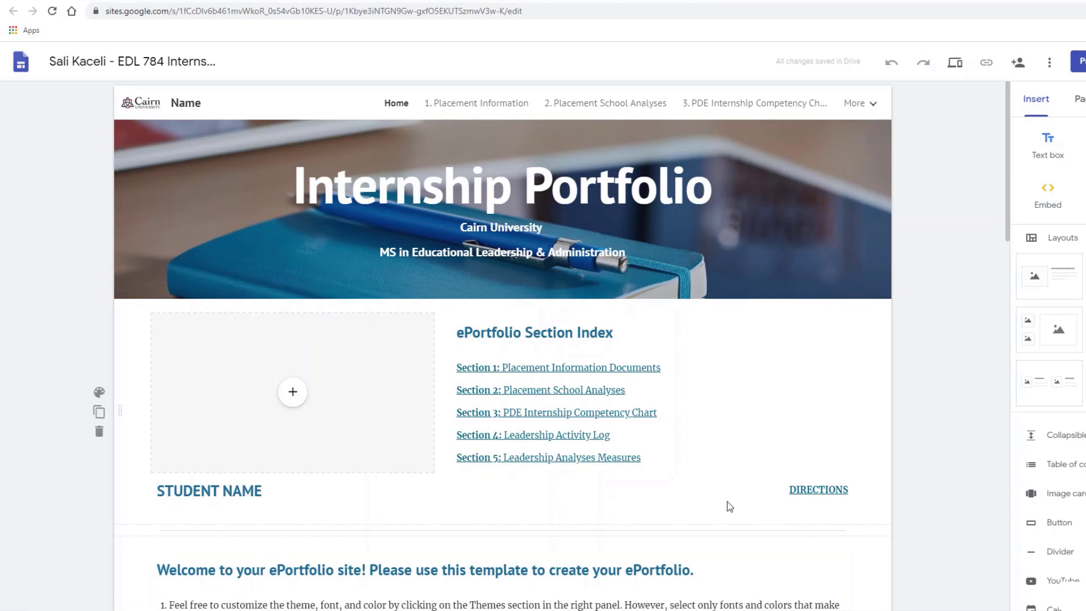
# Step: Review the internship portfolio template's home page down to its footer and return to the page header
pyautogui.scroll(-8, 428, 444)
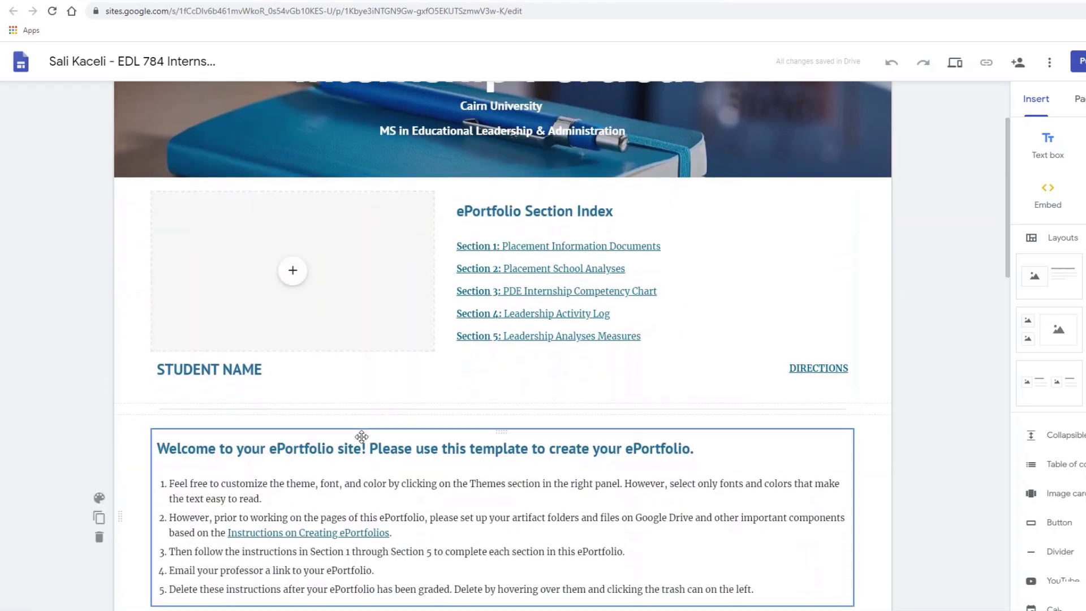
pyautogui.scroll(-10, 479, 447)
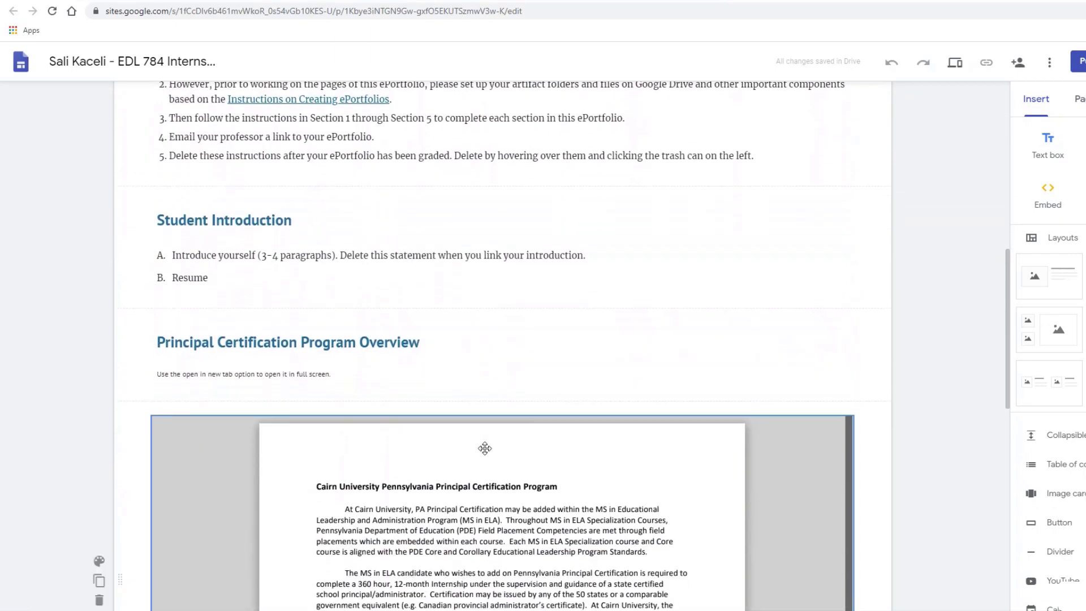
pyautogui.scroll(-4, 522, 454)
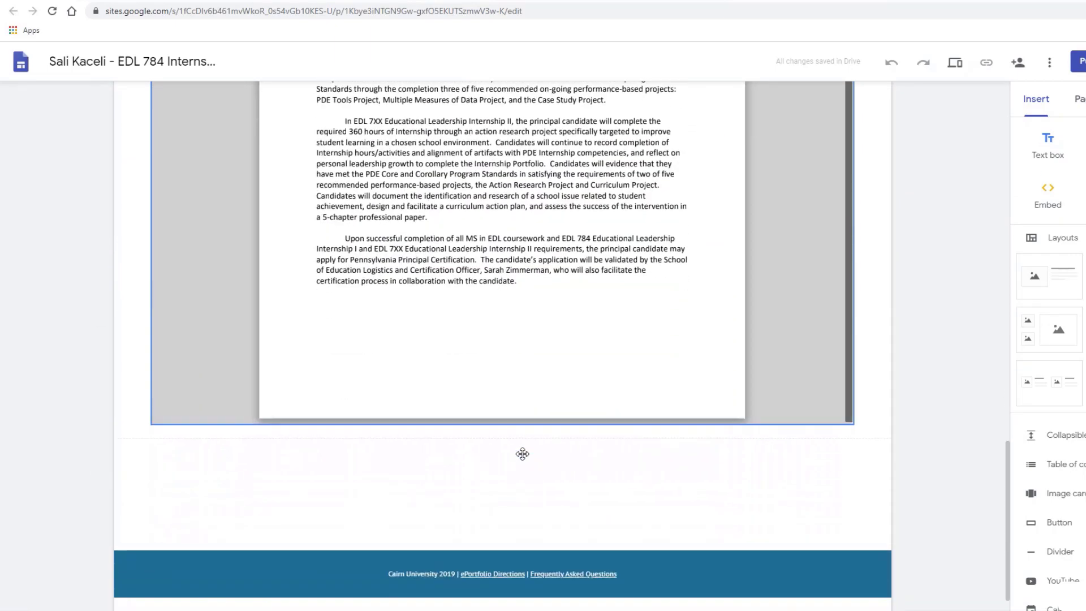
pyautogui.scroll(18, 522, 457)
pyautogui.scroll(3, 522, 456)
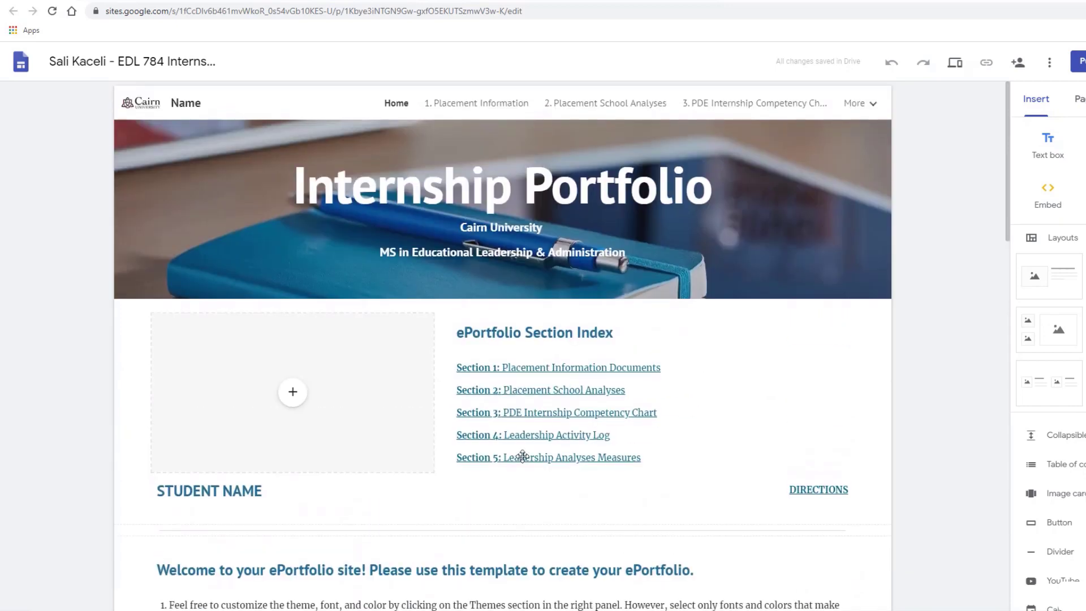
# Step: Look through the Section 1, 2 and 3 pages and the list of remaining sections, and return to the Home page
pyautogui.click(476, 107)
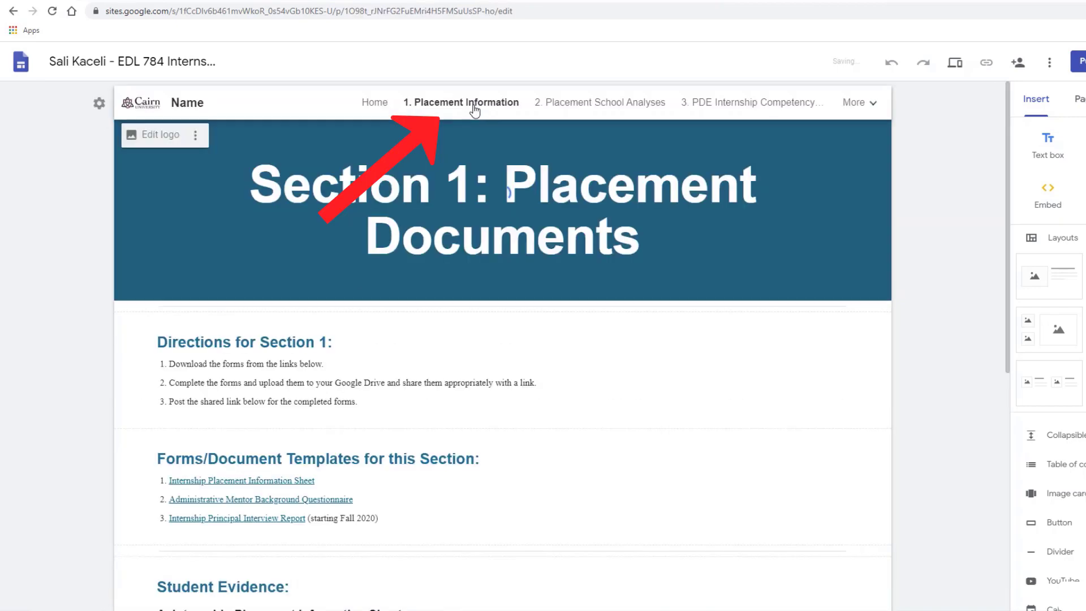
pyautogui.click(606, 105)
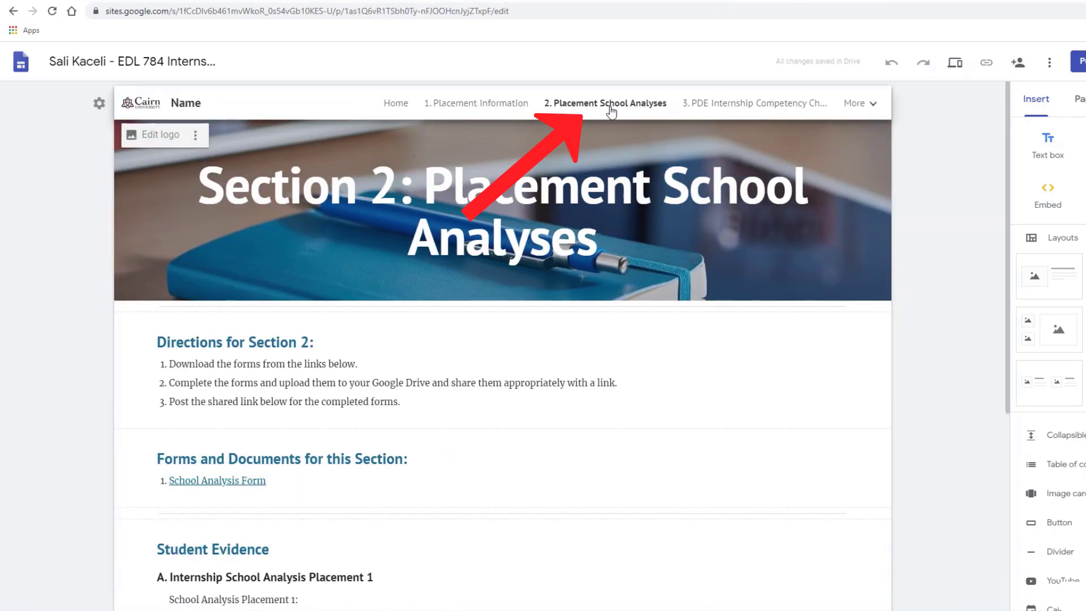
pyautogui.scroll(-2, 334, 419)
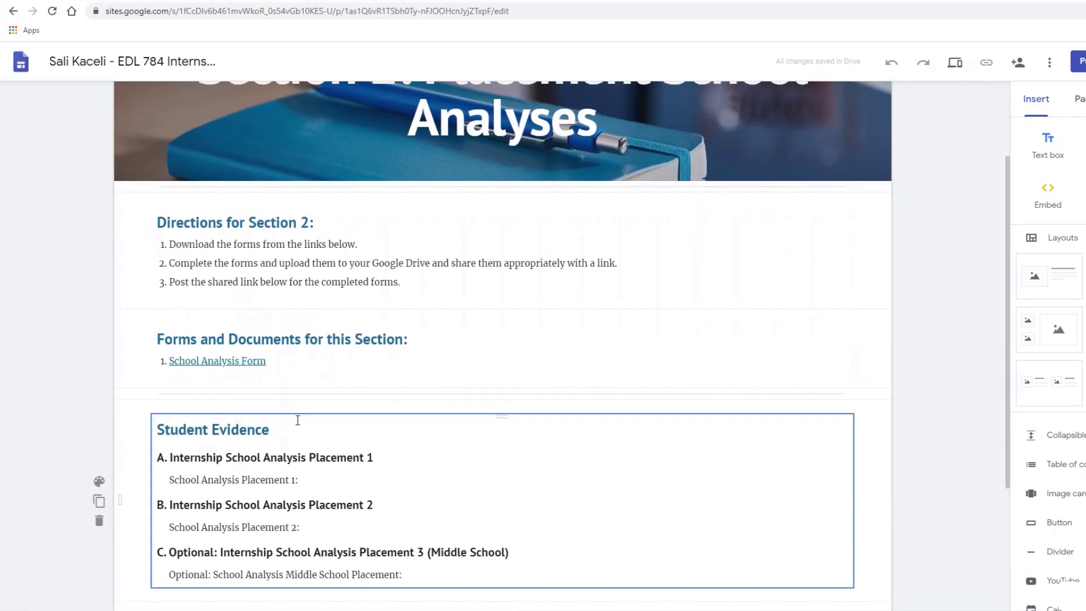
pyautogui.scroll(2, 342, 396)
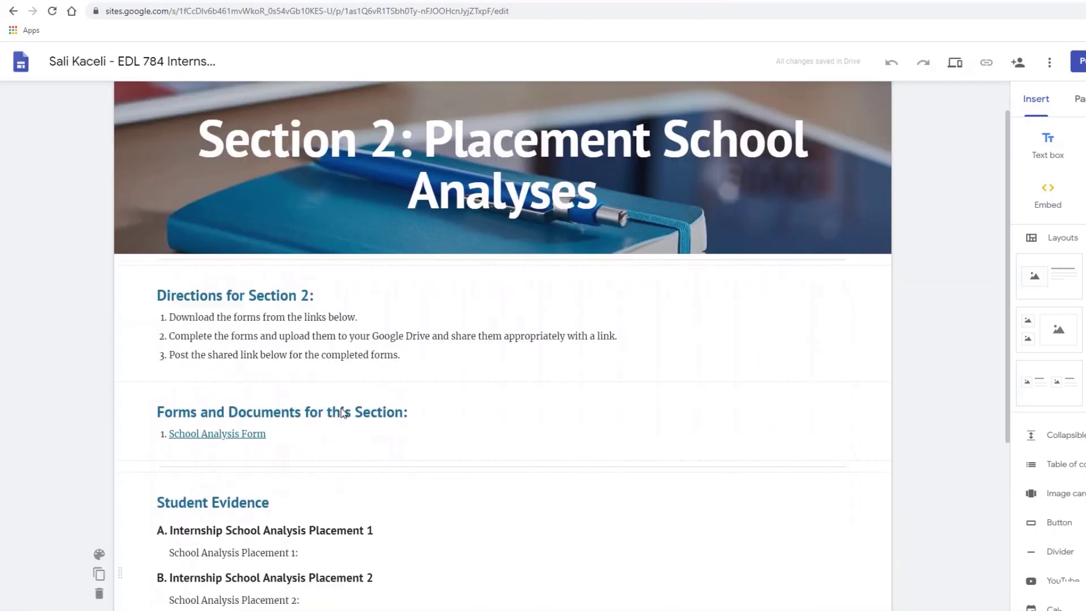
pyautogui.click(727, 105)
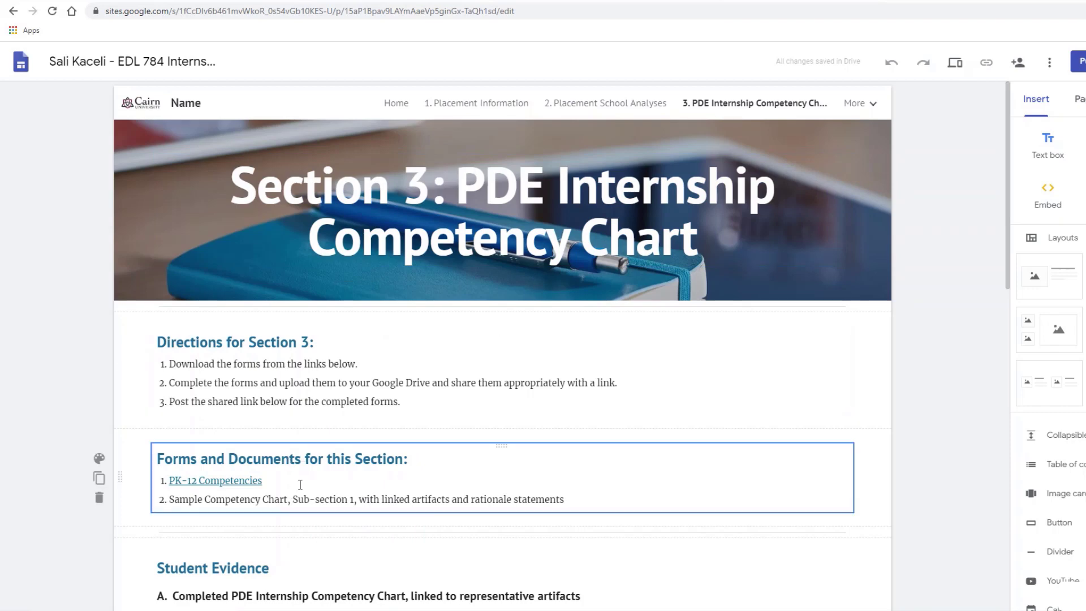
pyautogui.click(874, 106)
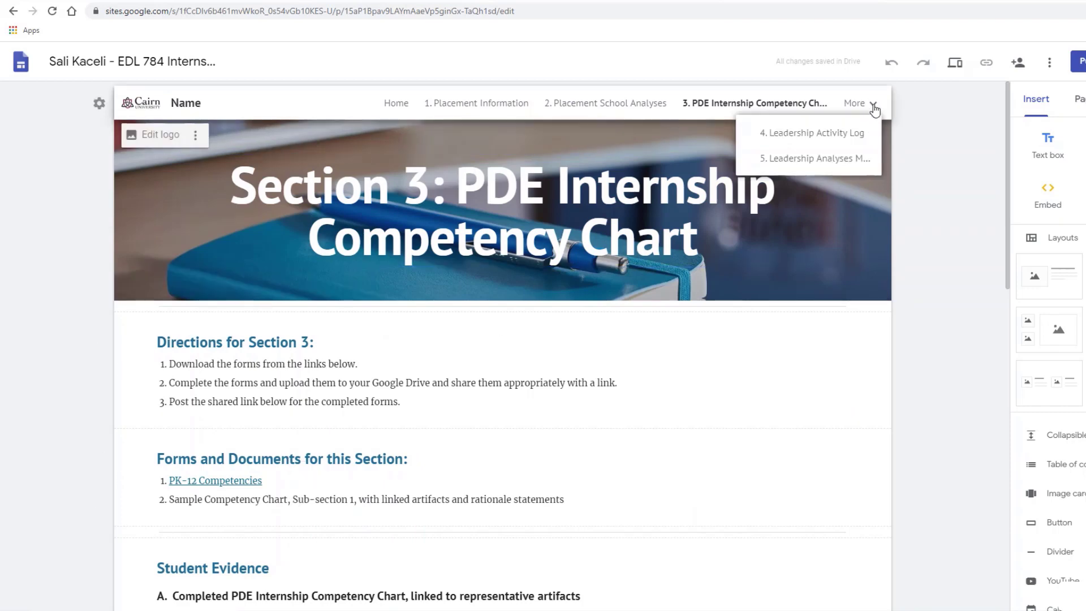
pyautogui.click(874, 107)
pyautogui.click(864, 108)
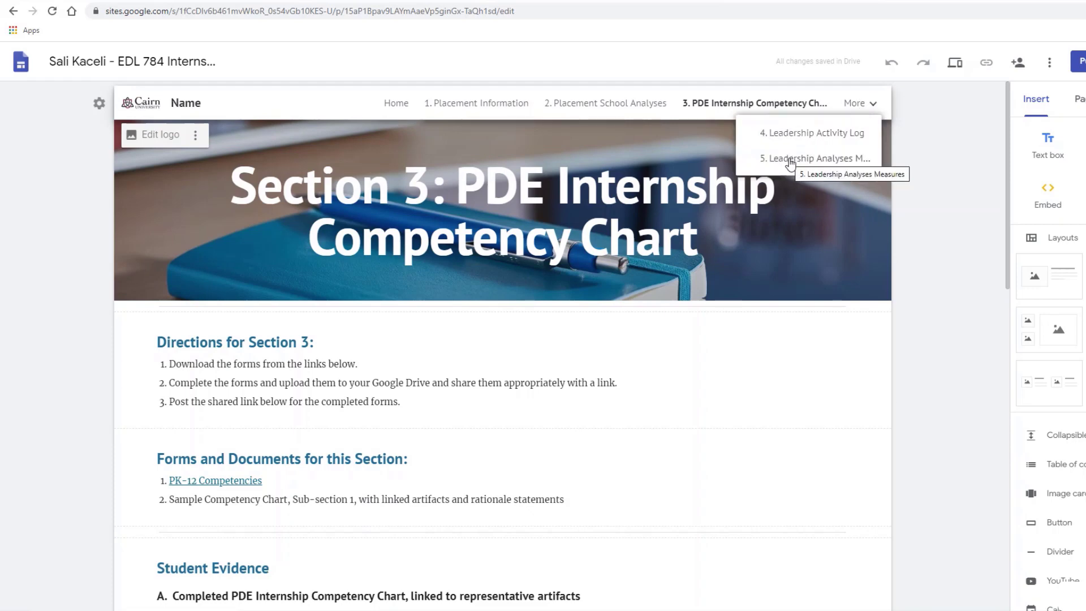
pyautogui.click(396, 103)
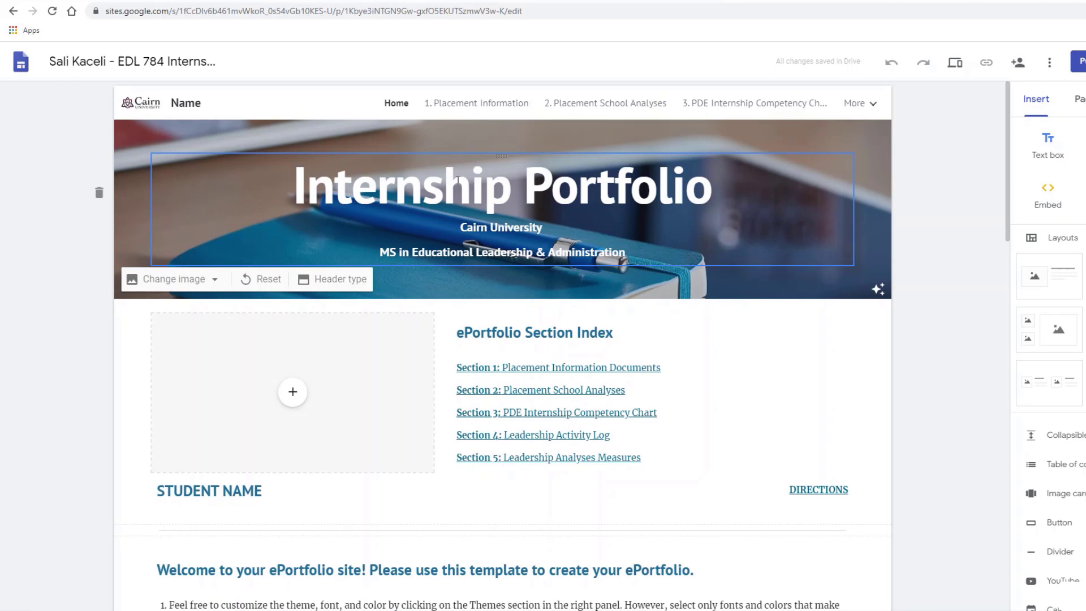
# Step: Open sites.google.com in a new browser tab
pyautogui.hotkey('ctrl', 't')
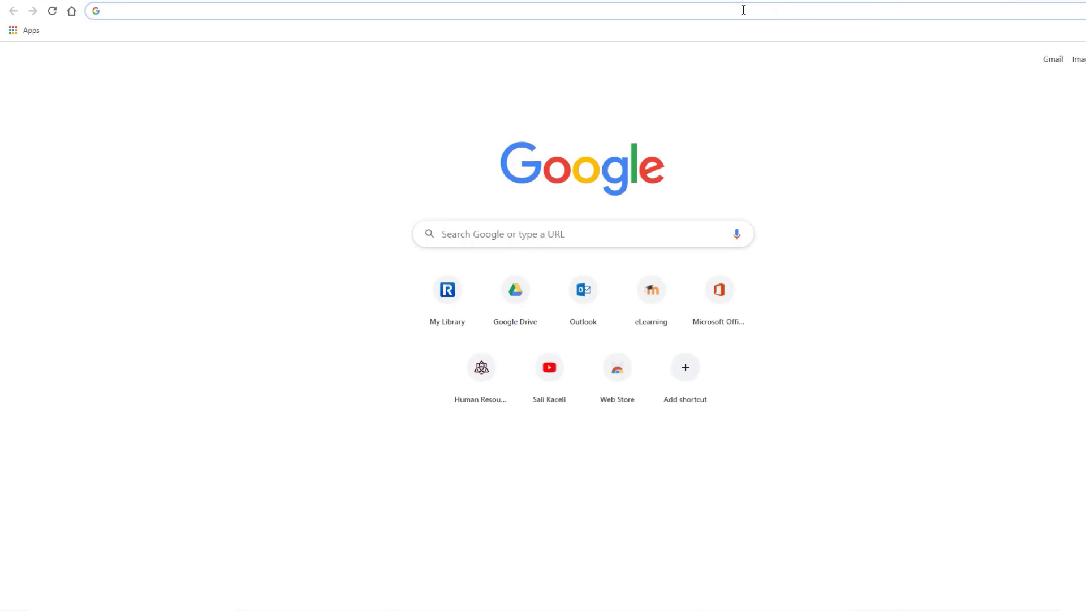
pyautogui.write('sites.google.com')
pyautogui.press('Return')
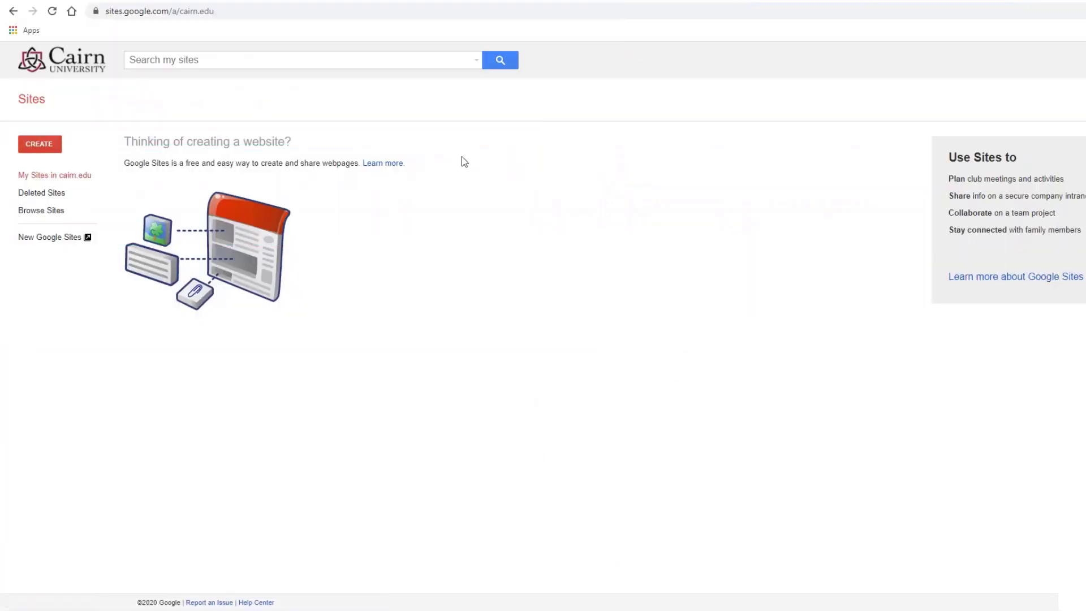
# Step: Create a website in new Sites and add the layout with a single image beside text to its home page
pyautogui.click(50, 151)
pyautogui.click(46, 148)
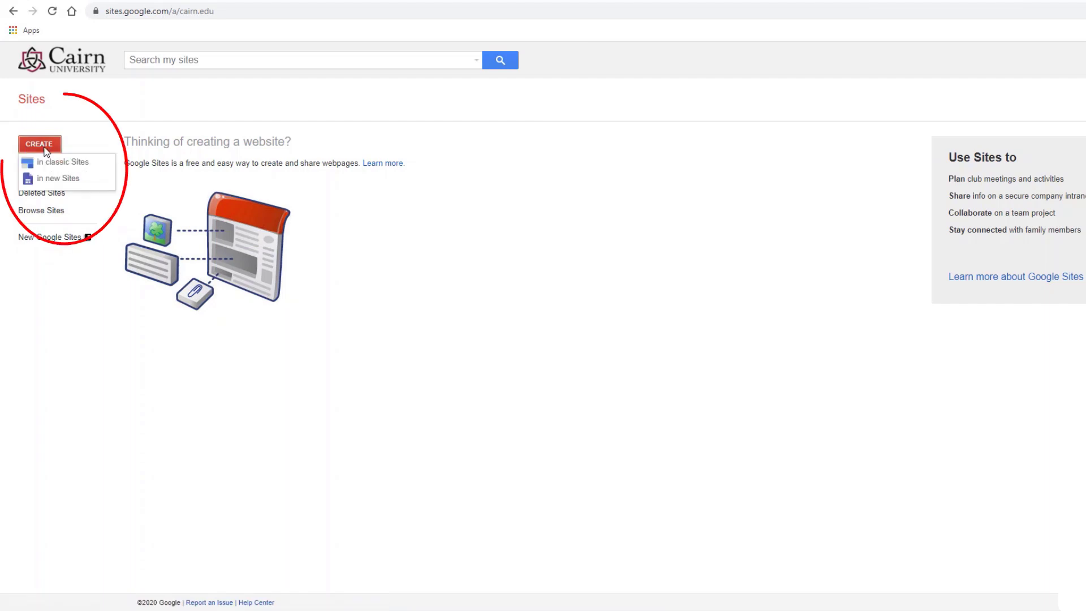
pyautogui.click(61, 180)
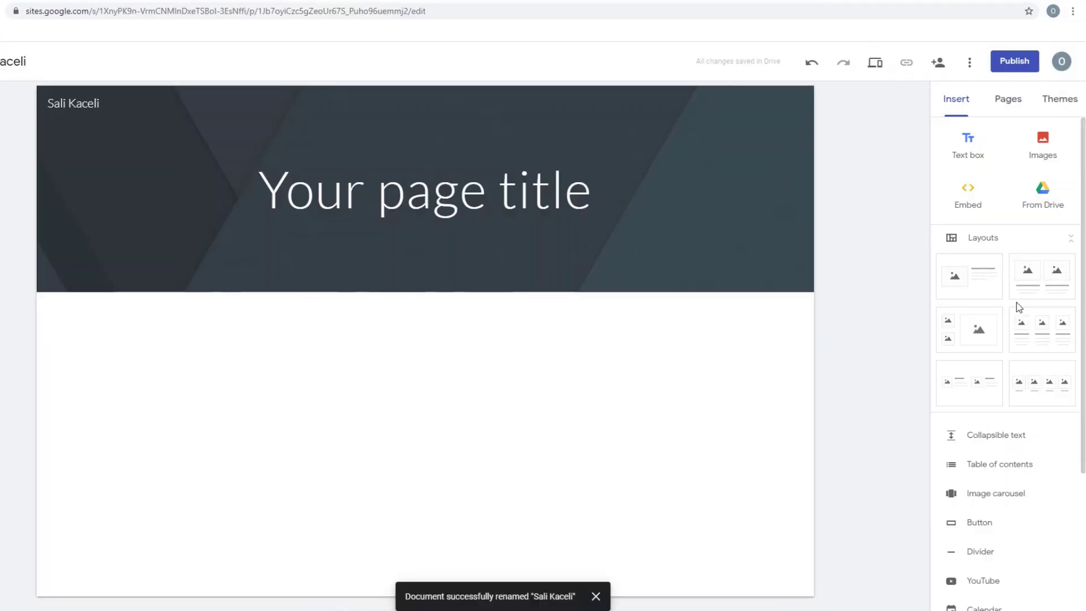
pyautogui.click(974, 291)
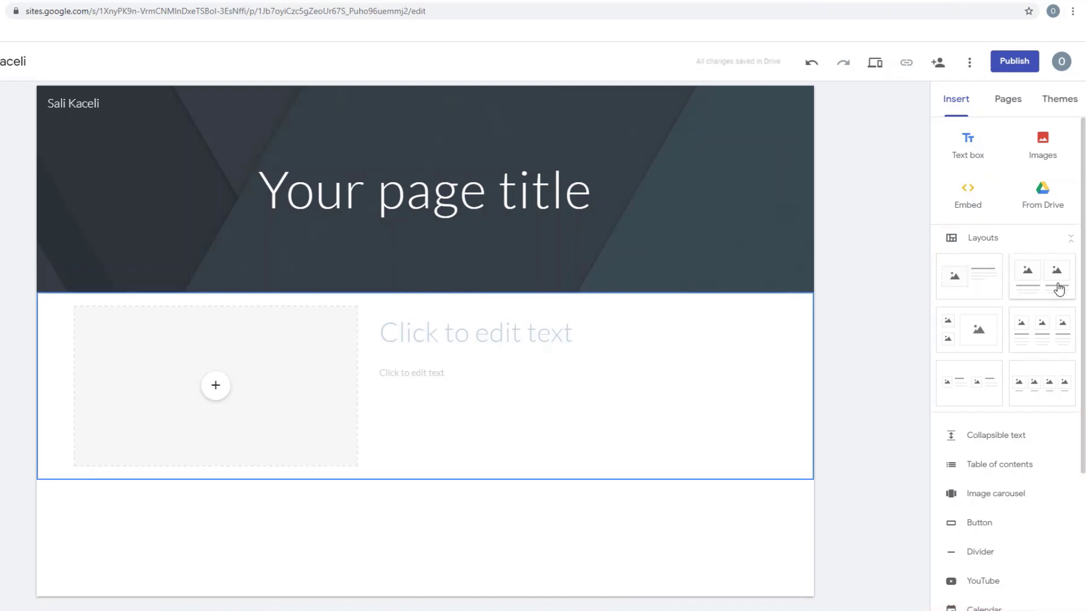
# Step: Add a new page named "Practicum Information" to the site
pyautogui.click(1010, 101)
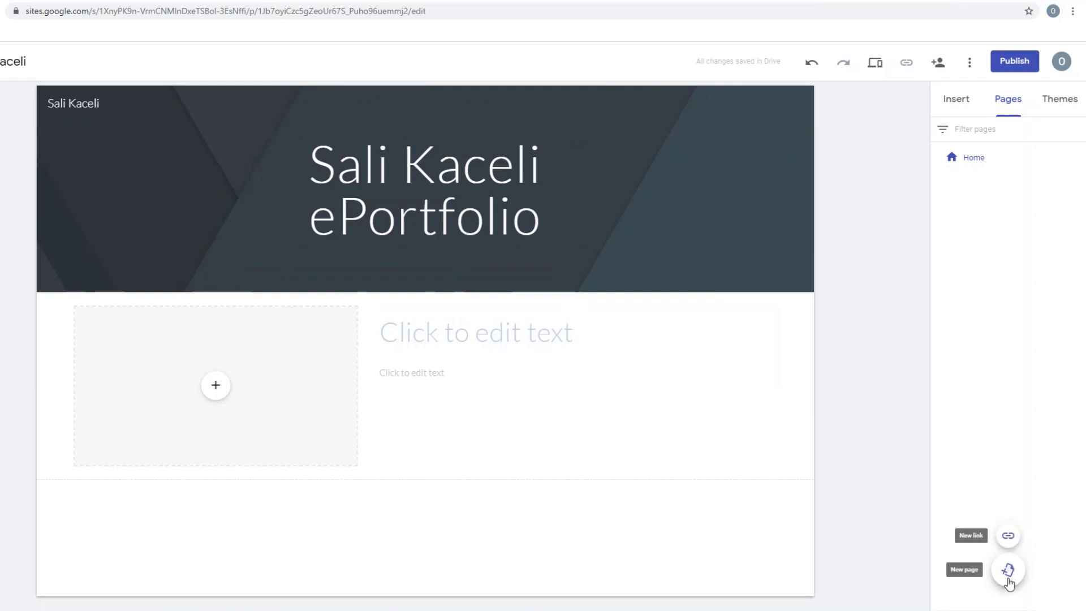
pyautogui.moveTo(1008, 572)
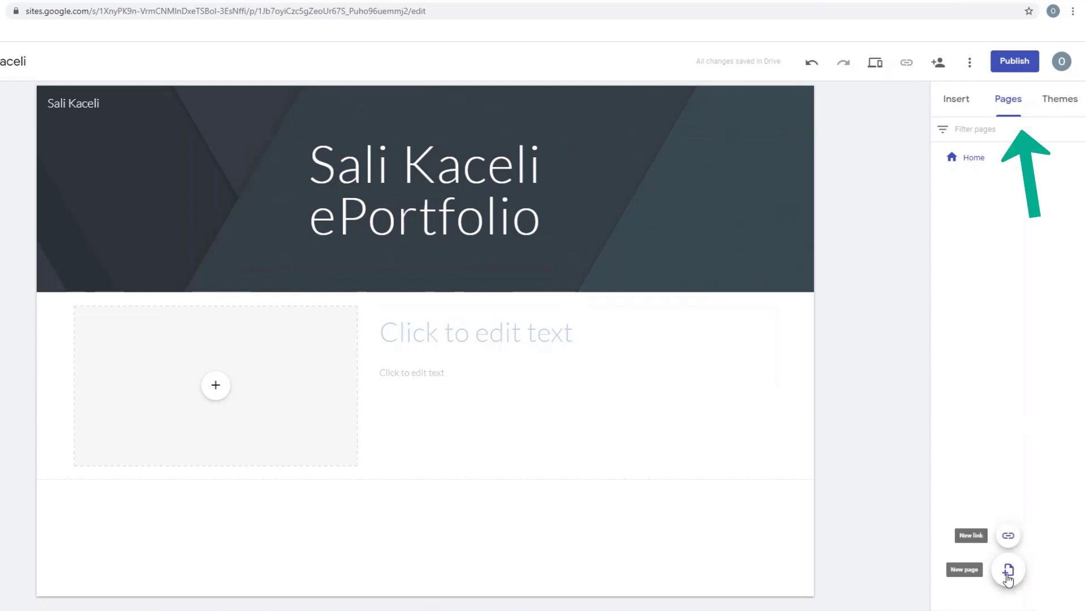
pyautogui.click(1008, 577)
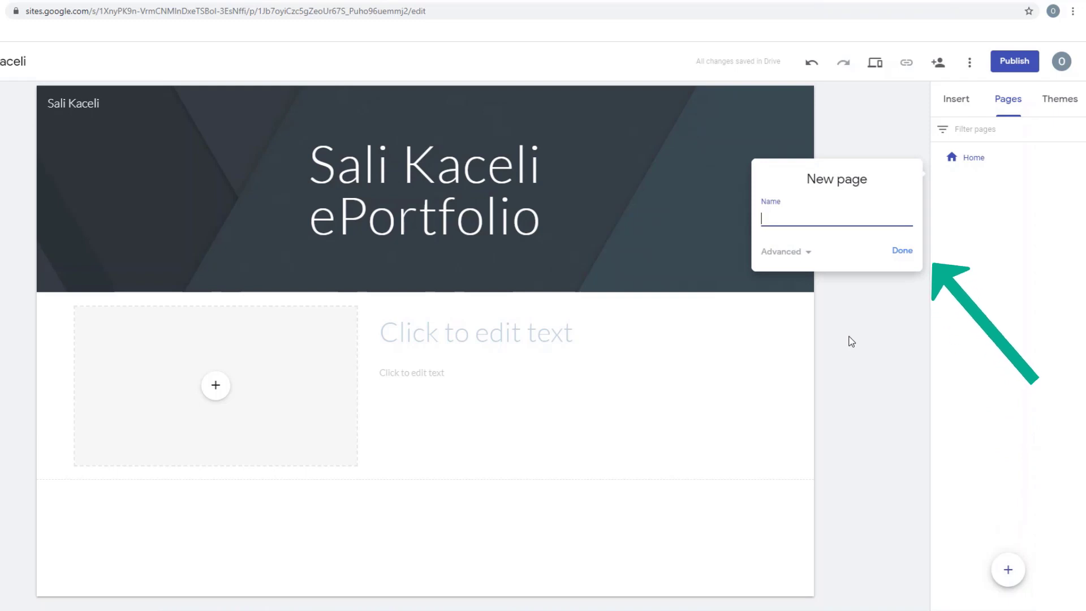
pyautogui.write('Practicum Information')
pyautogui.click(903, 296)
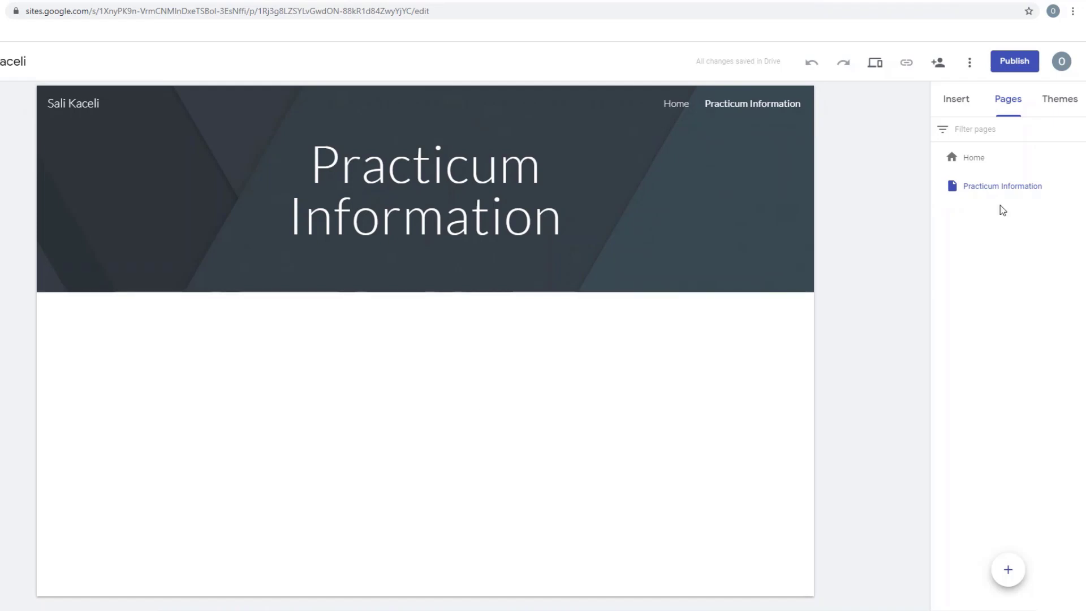
# Step: Insert the layout with three images and text beneath each on the Practicum Information page
pyautogui.click(954, 104)
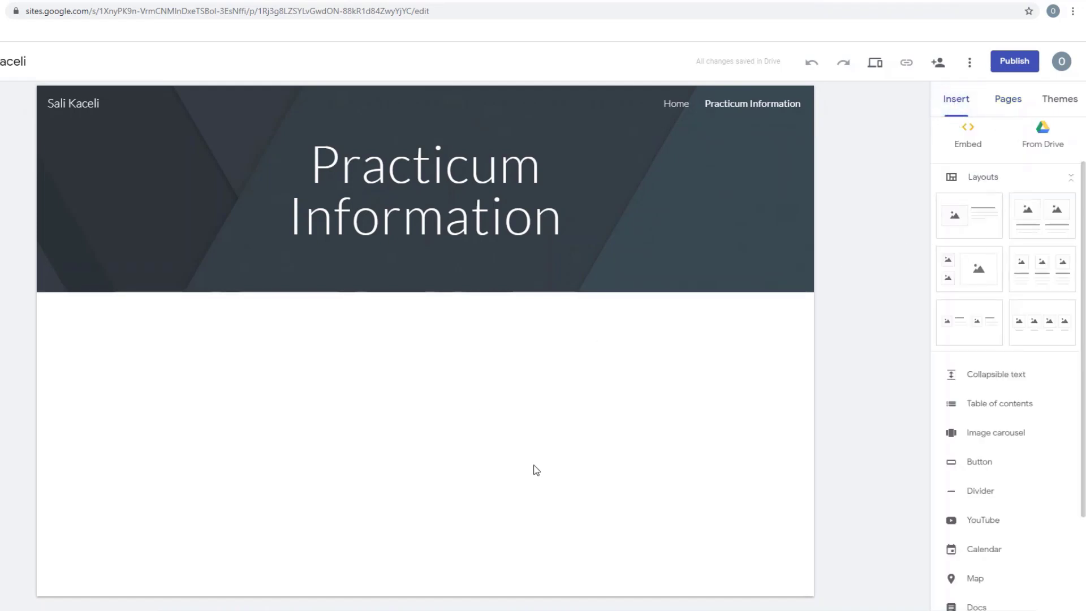
pyautogui.click(1030, 277)
pyautogui.scroll(1, 626, 228)
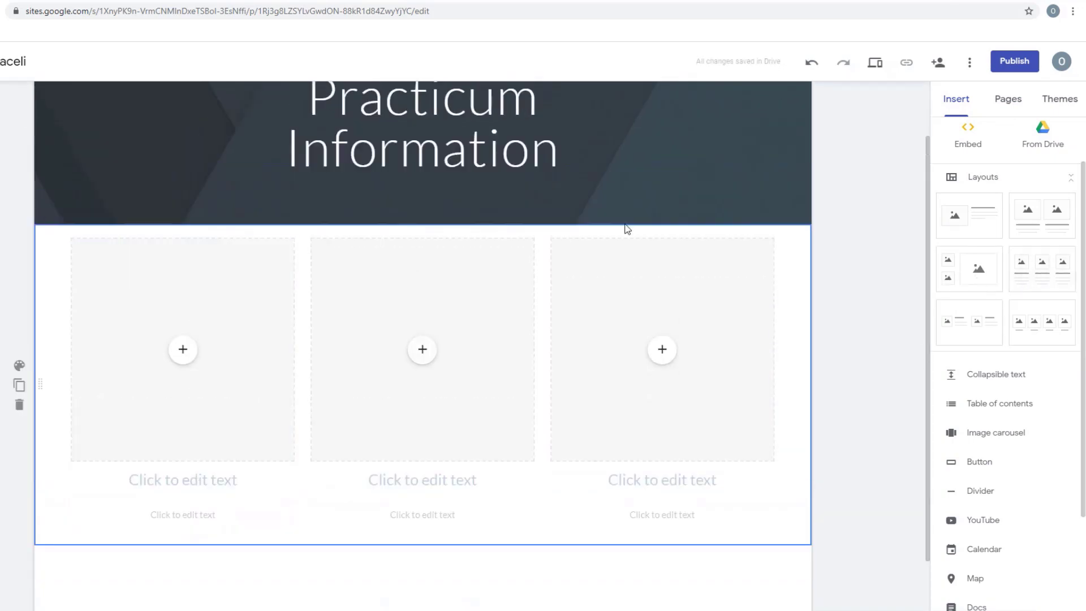
# Step: Switch to Google Drive and load My Drive from drive.google.com
pyautogui.click(763, 1)
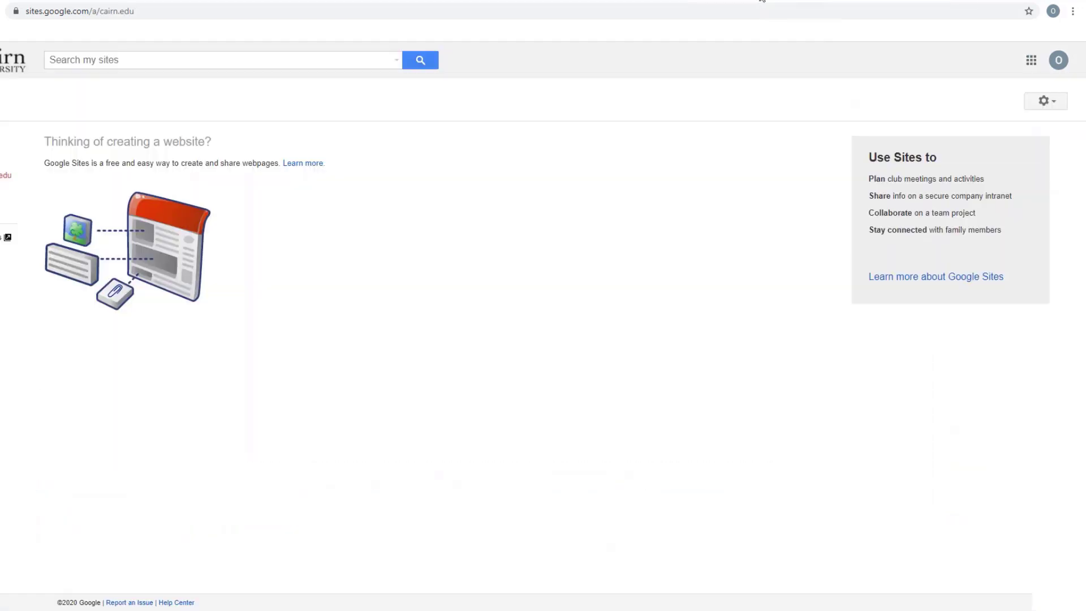
pyautogui.click(643, 1)
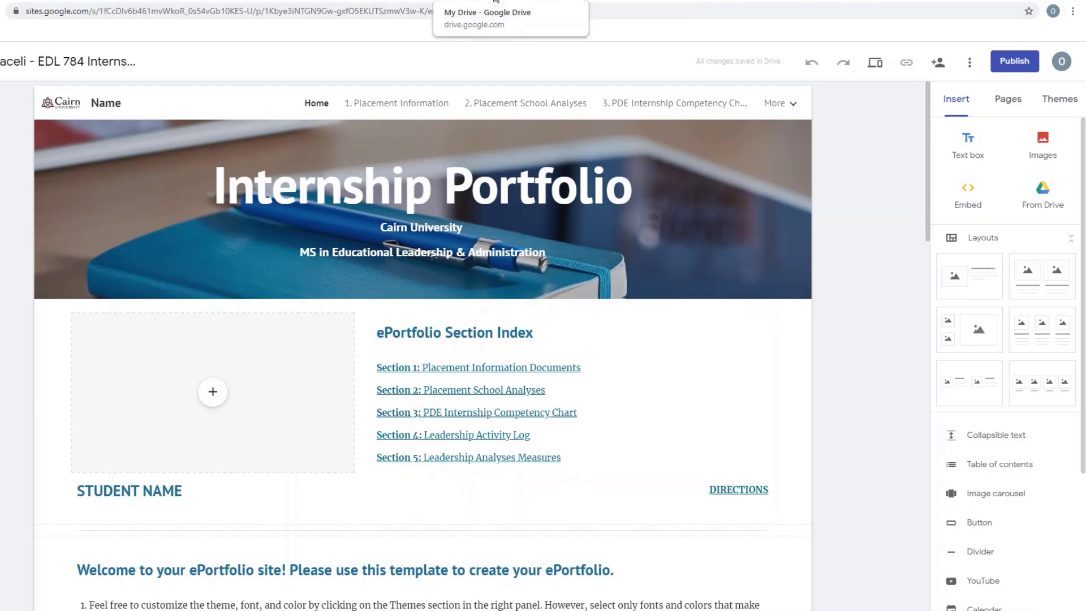
pyautogui.click(497, 1)
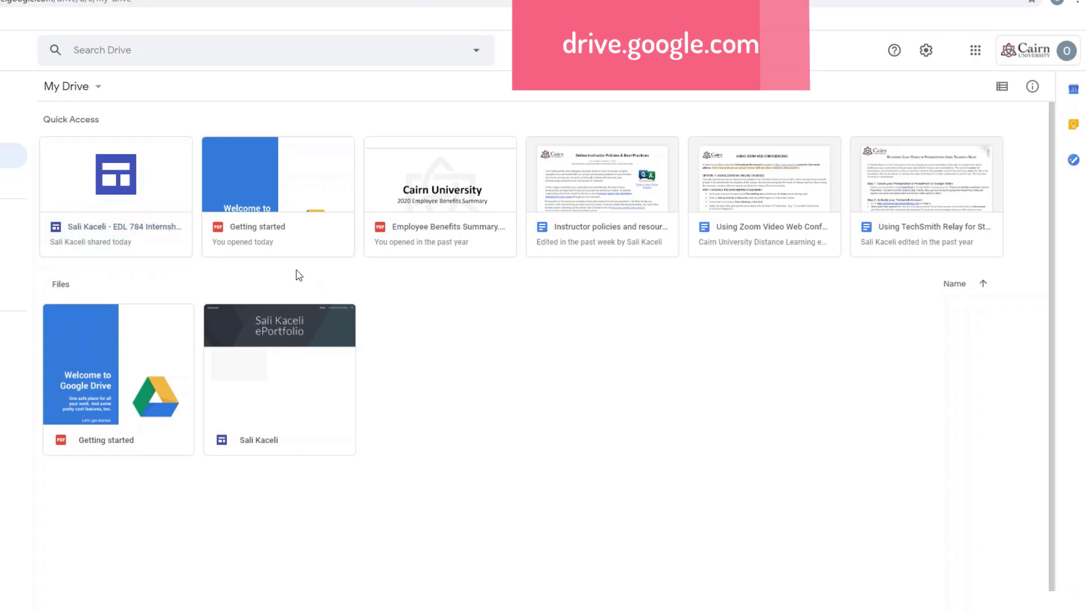
pyautogui.click(142, 2)
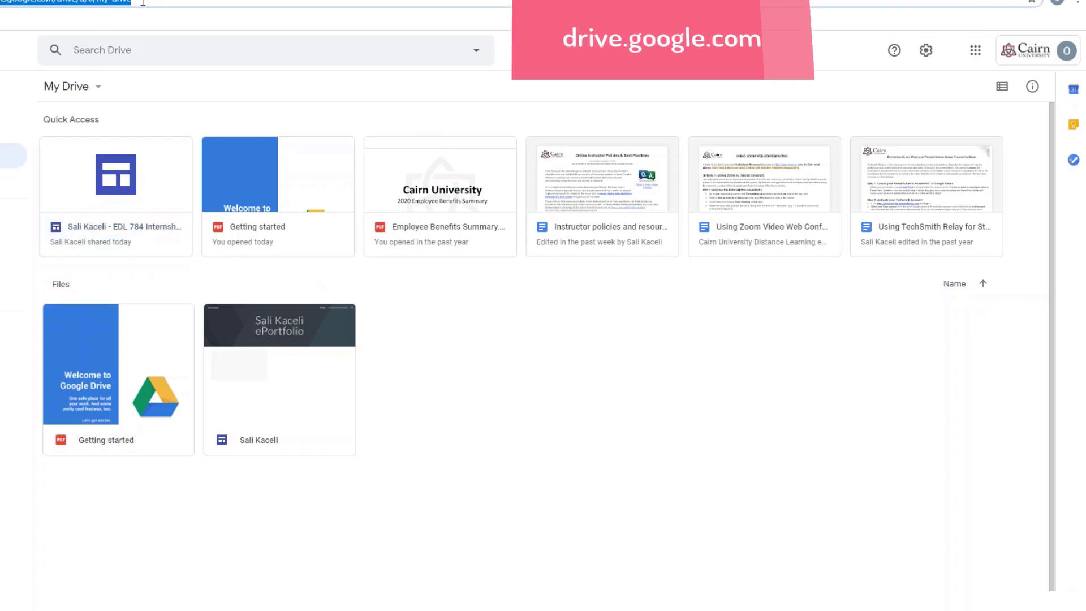
pyautogui.write('drive')
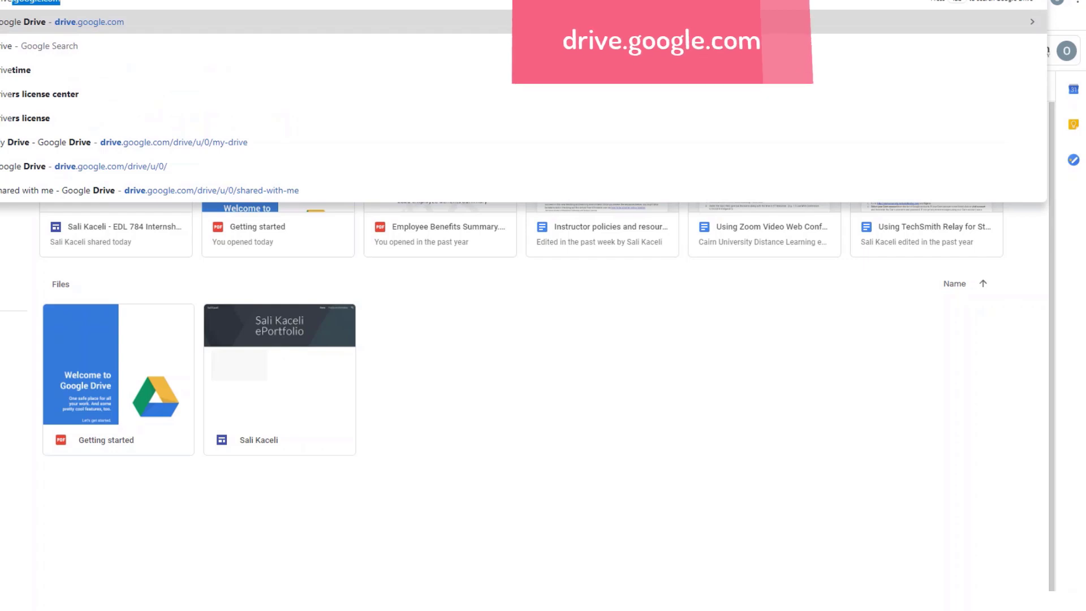
pyautogui.press('Return')
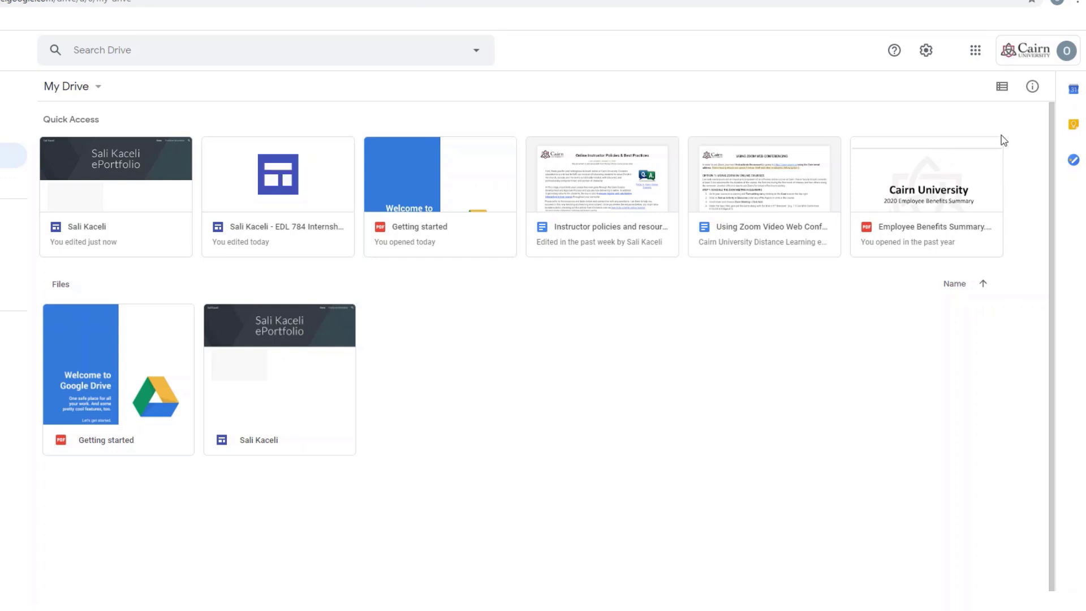
# Step: Check which account is signed in to Google Drive and close the account details
pyautogui.click(1066, 52)
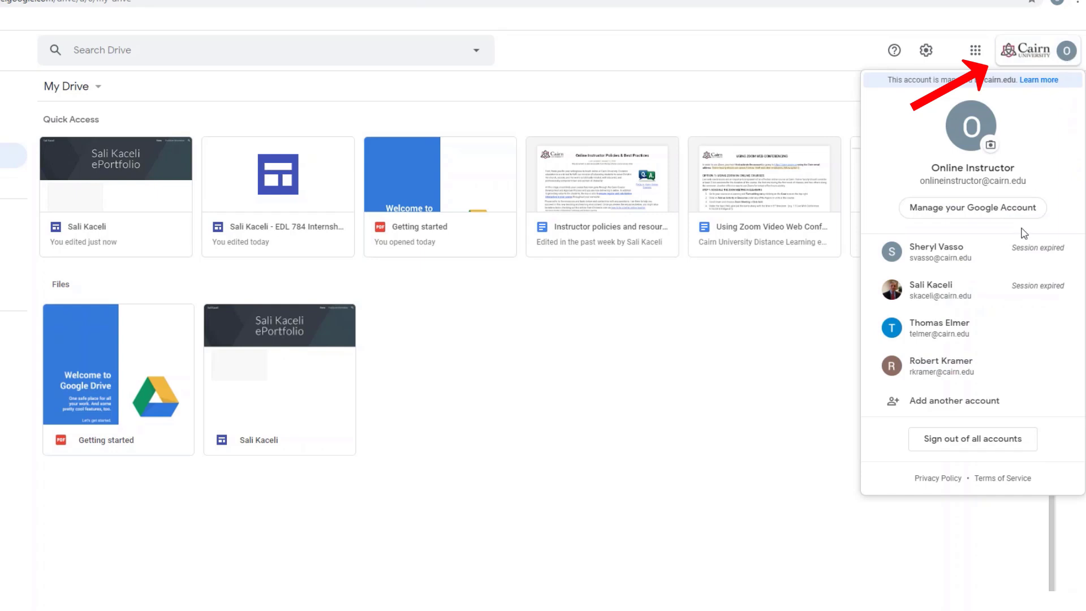
pyautogui.click(776, 396)
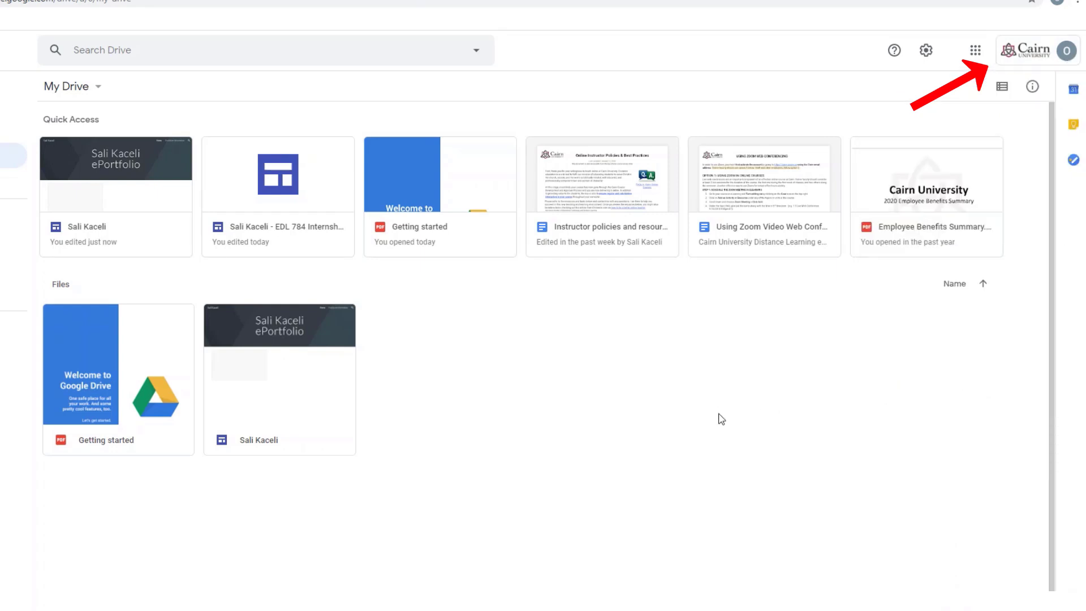
pyautogui.click(1063, 54)
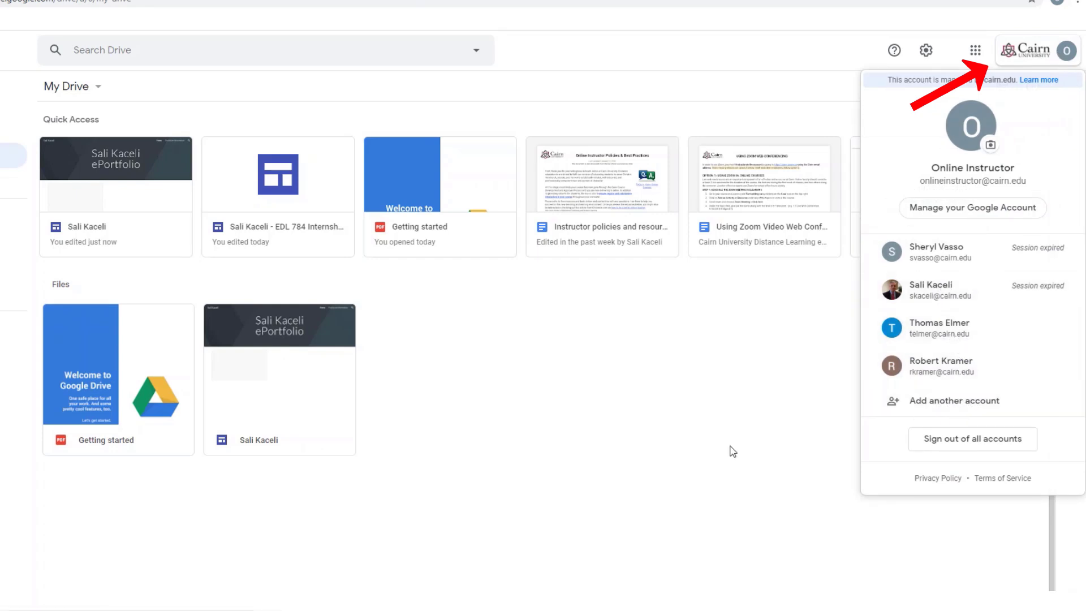
pyautogui.click(704, 453)
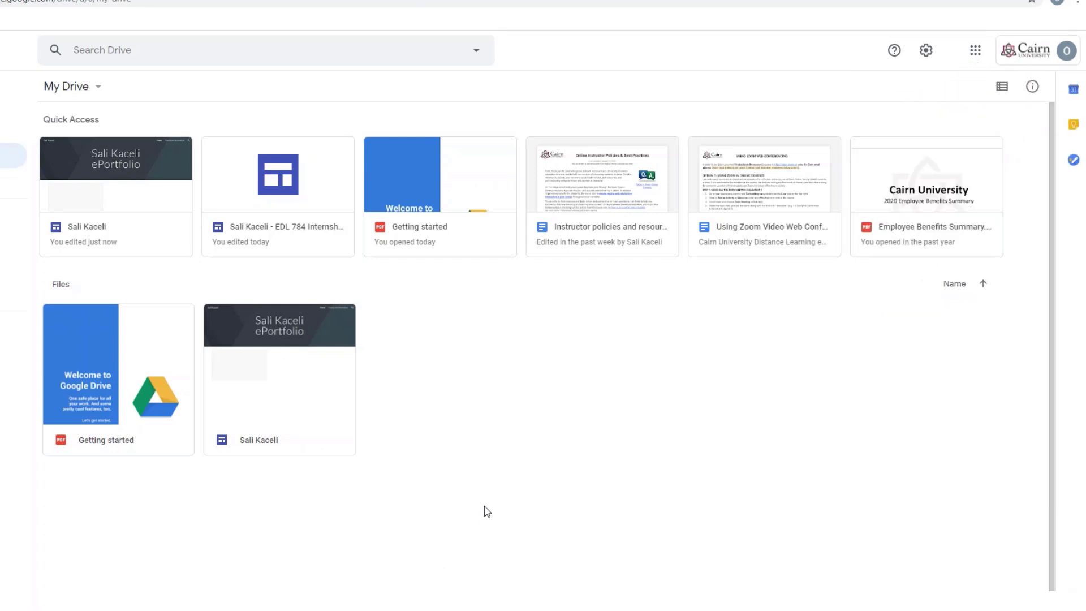
# Step: Switch to File Explorer and show the contents of the Documents folder
pyautogui.click(237, 608)
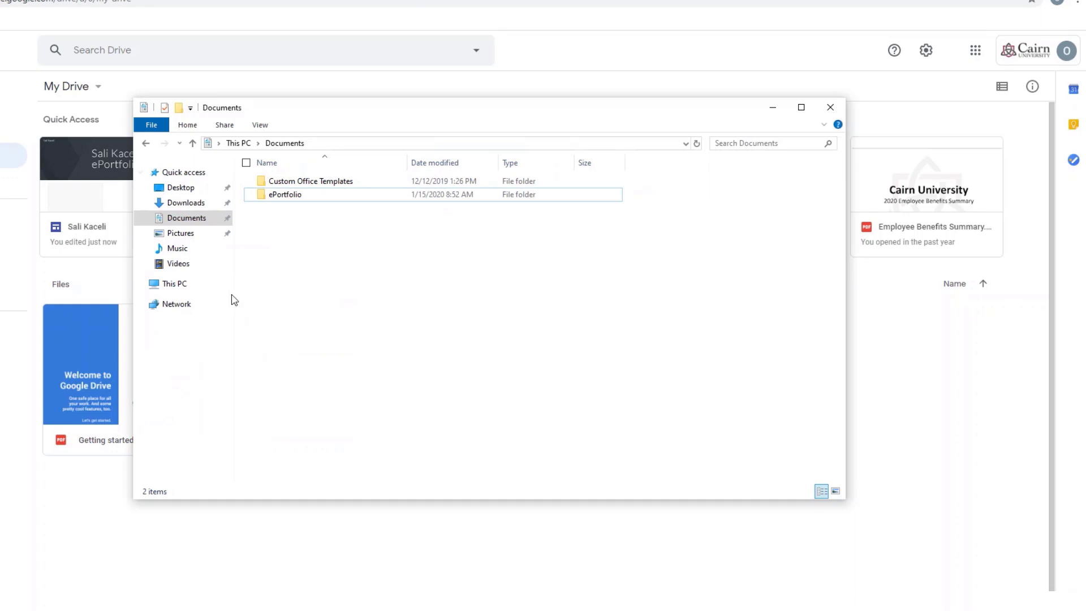
pyautogui.click(190, 217)
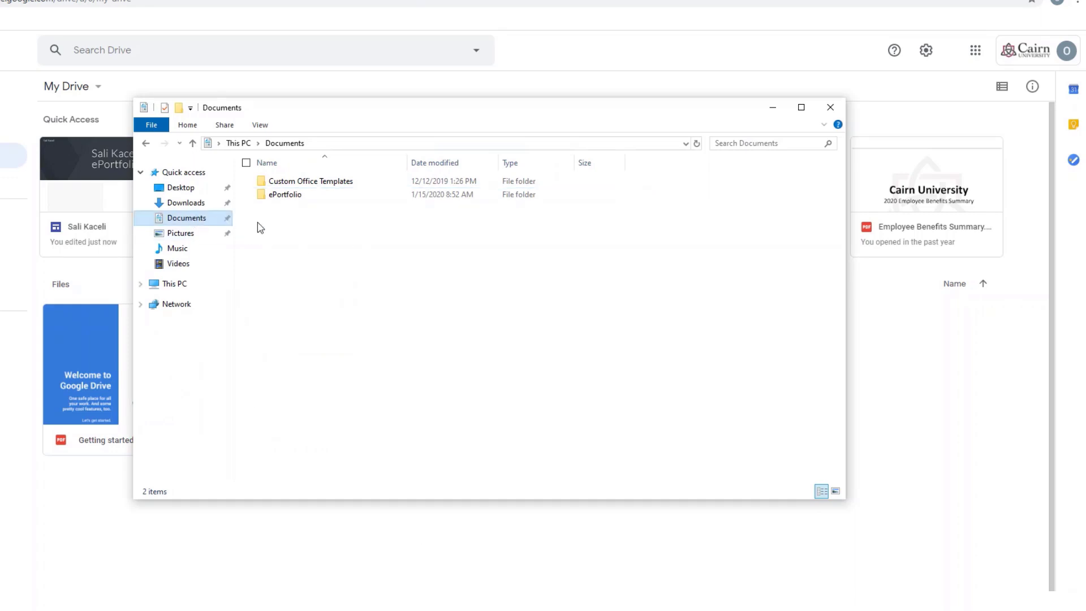
# Step: Review the files in the ePortfolio folder and return to the Documents folder
pyautogui.click(285, 198)
pyautogui.doubleClick(285, 198)
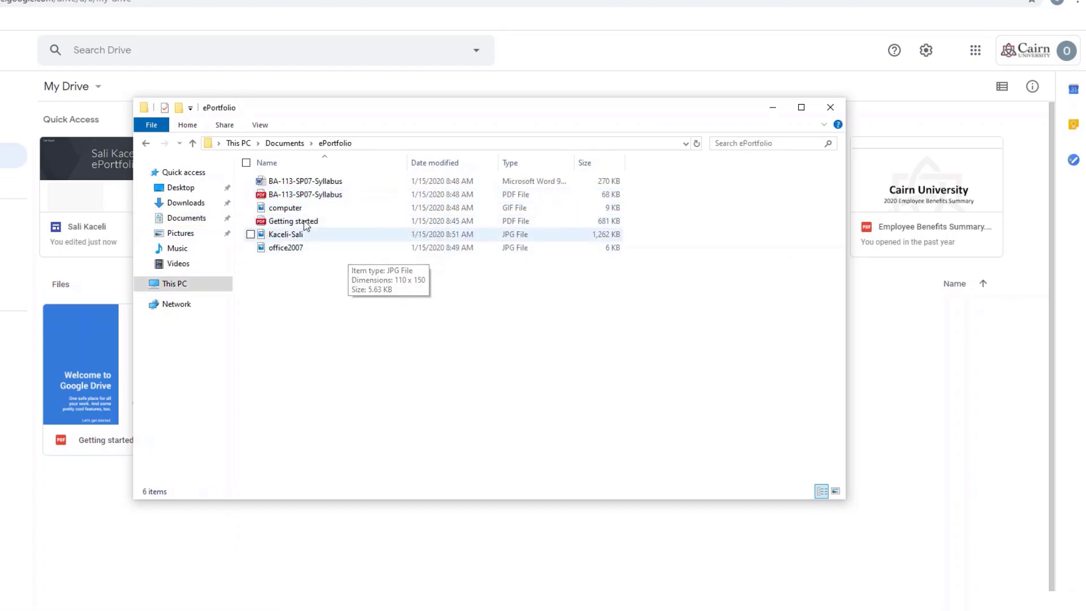
pyautogui.click(296, 184)
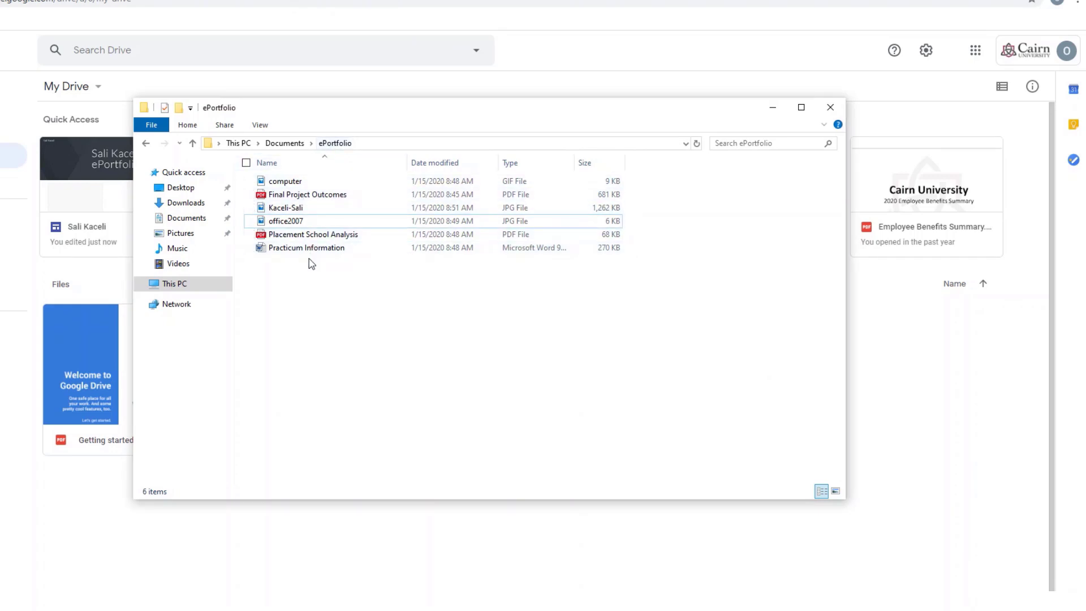
pyautogui.click(285, 143)
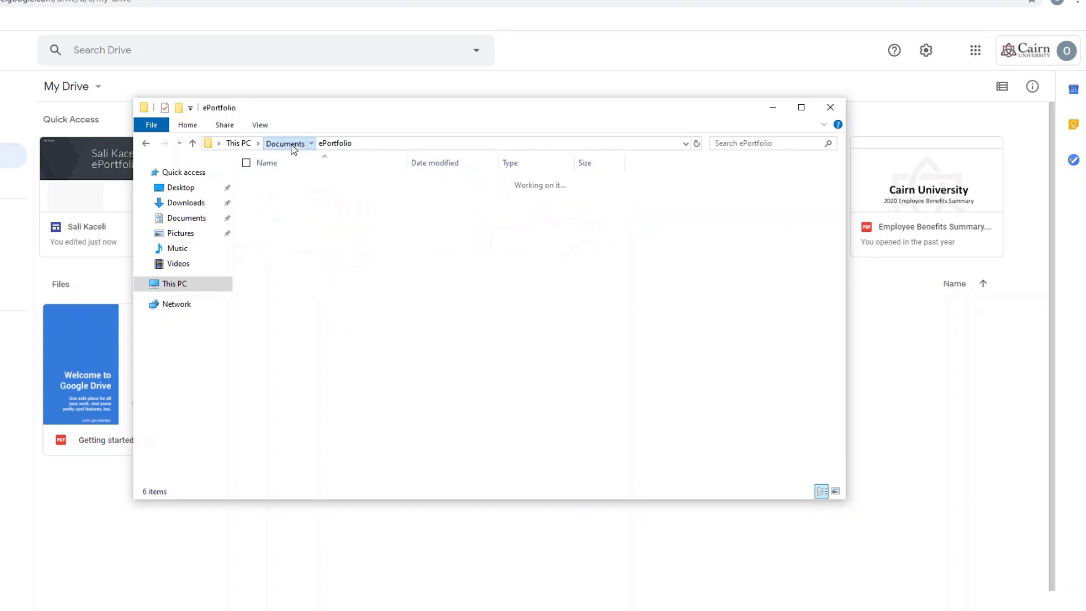
pyautogui.click(522, 199)
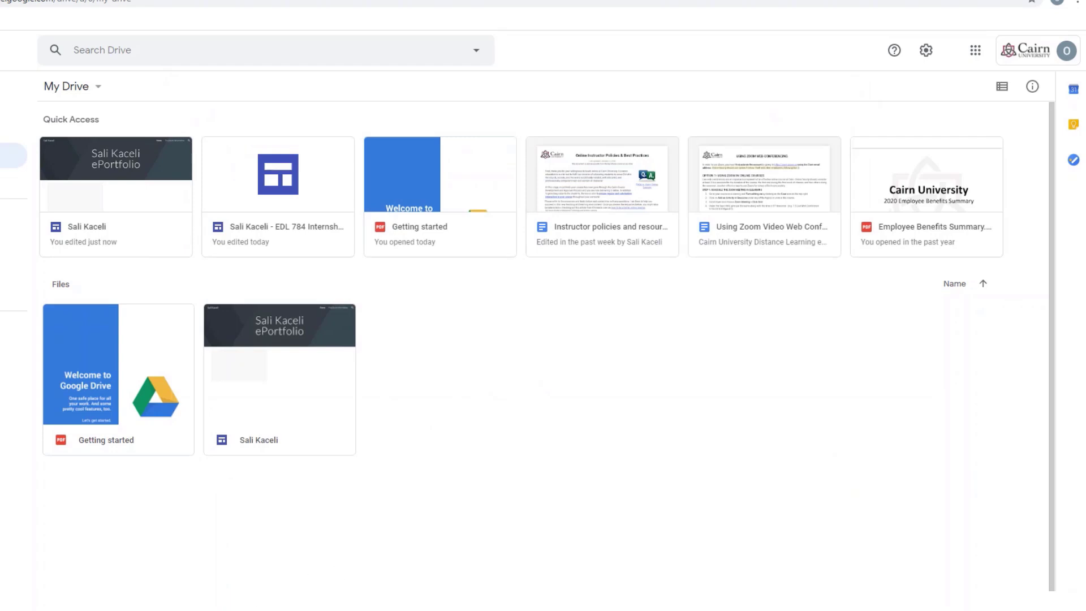
# Step: Upload the ePortfolio folder from the computer's Documents folder to My Drive, with File Explorer placed beside Google Drive
pyautogui.press('super+e')
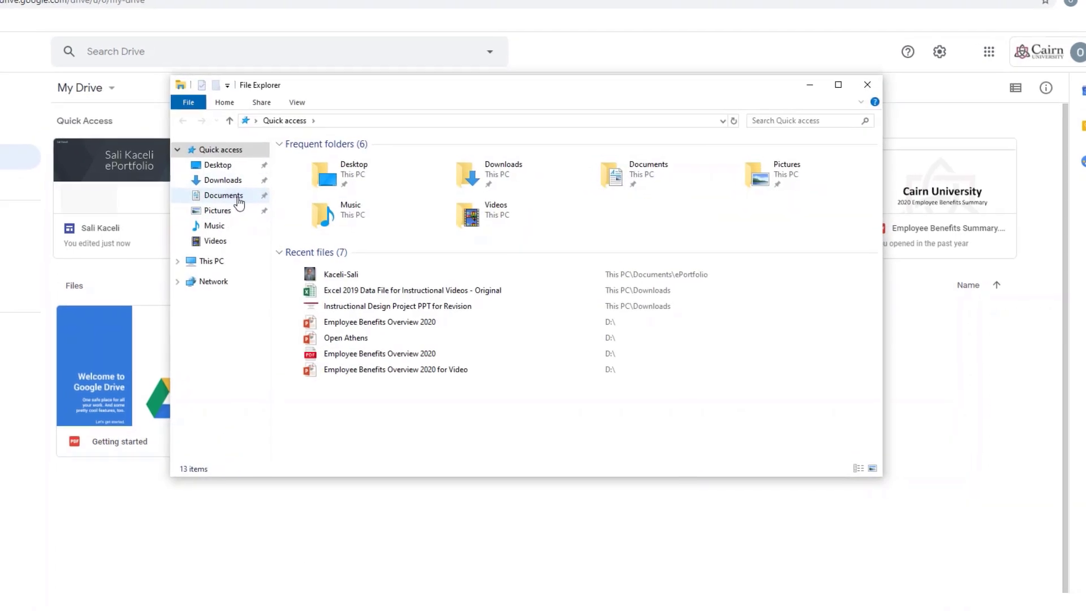
pyautogui.click(239, 202)
pyautogui.moveTo(514, 107); pyautogui.dragTo(794, 143)
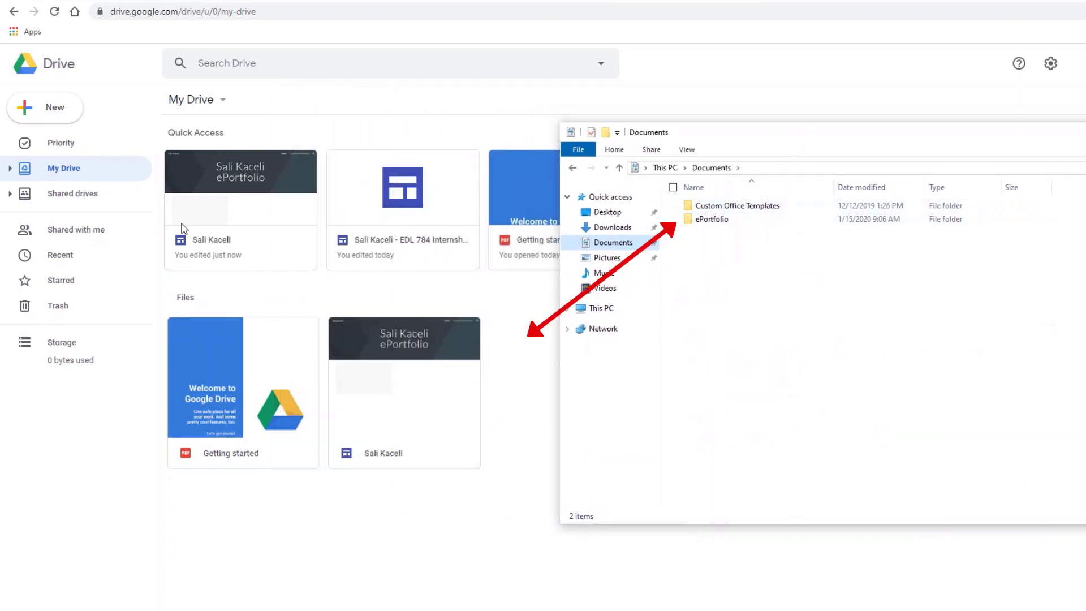
pyautogui.click(61, 178)
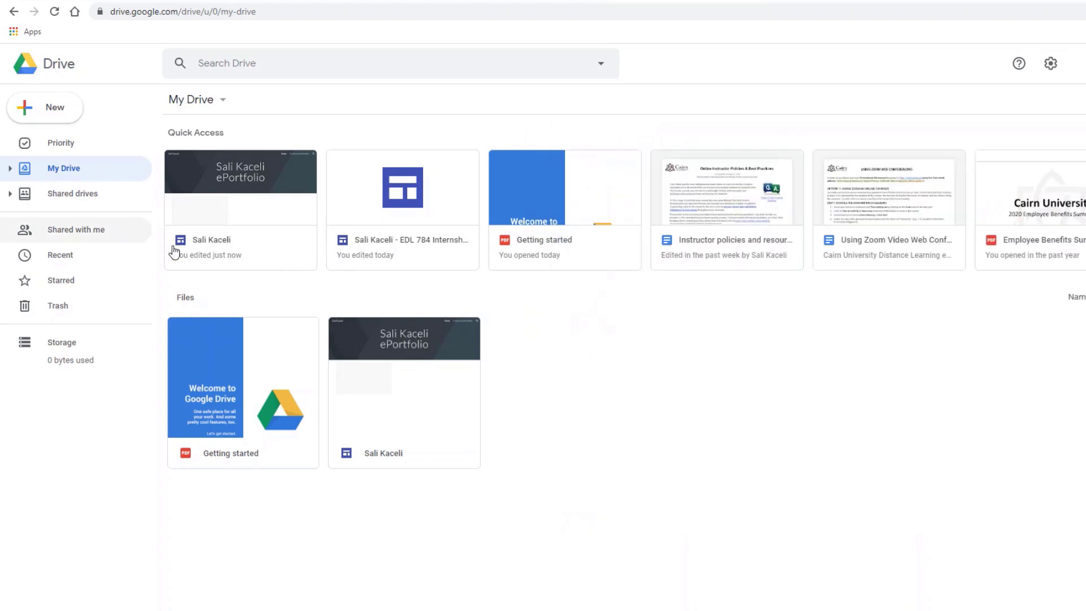
pyautogui.hotkey('alt', 'Tab')
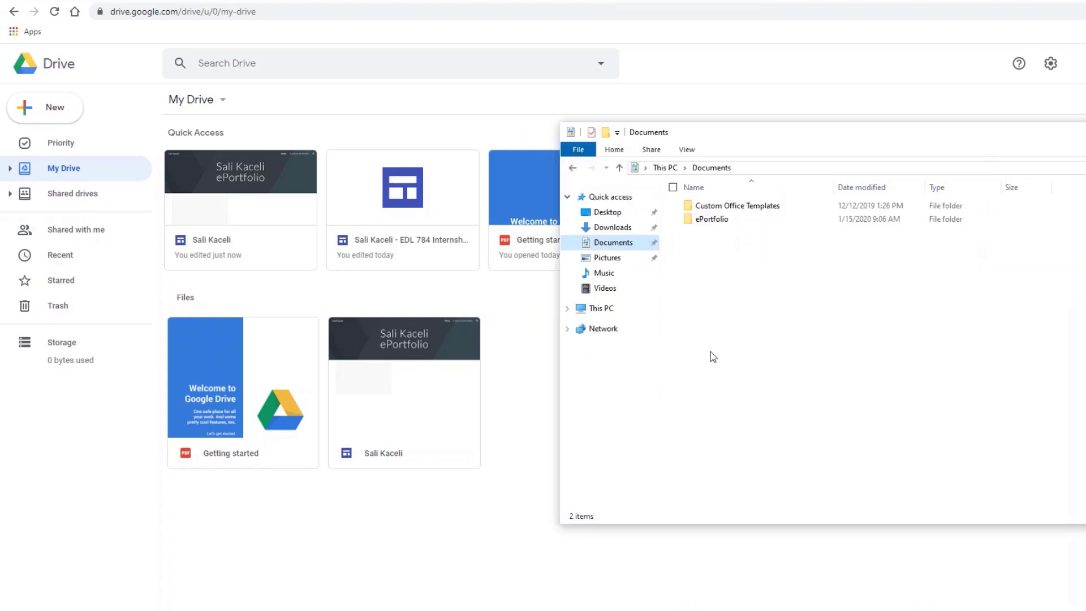
pyautogui.moveTo(716, 220); pyautogui.dragTo(534, 303)
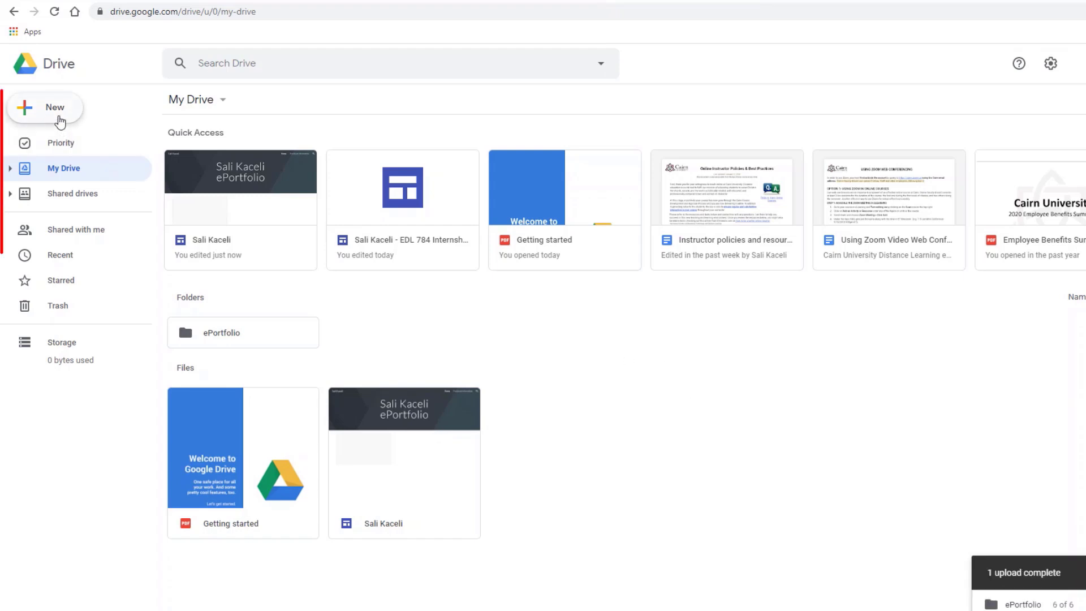
# Step: Create a new folder named Cairn ePortfolio in My Drive
pyautogui.click(59, 116)
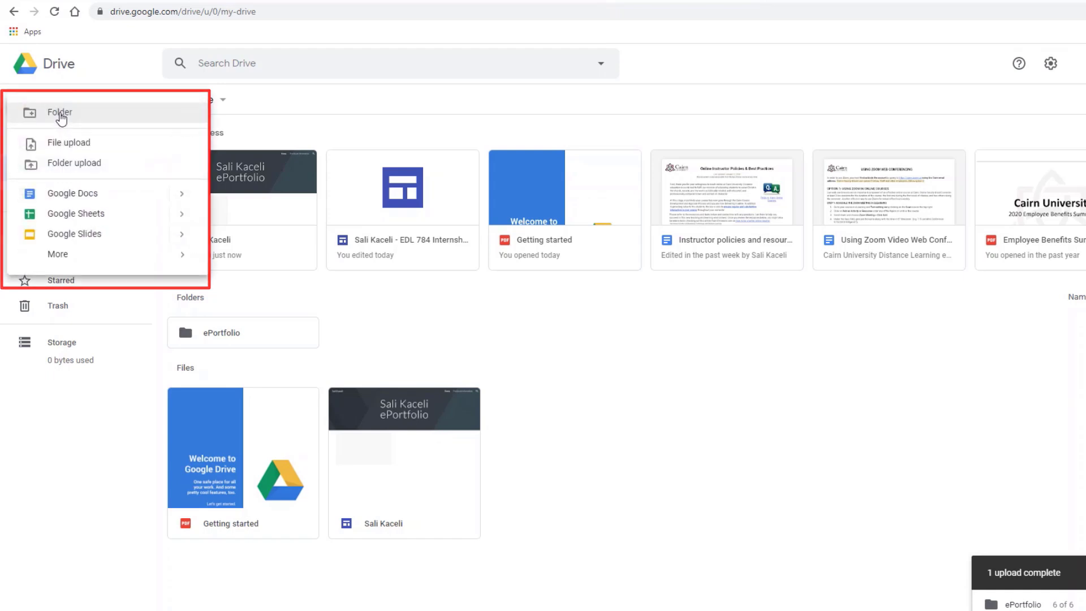
pyautogui.click(100, 119)
pyautogui.write('Cairn ePortfolio')
pyautogui.press('Return')
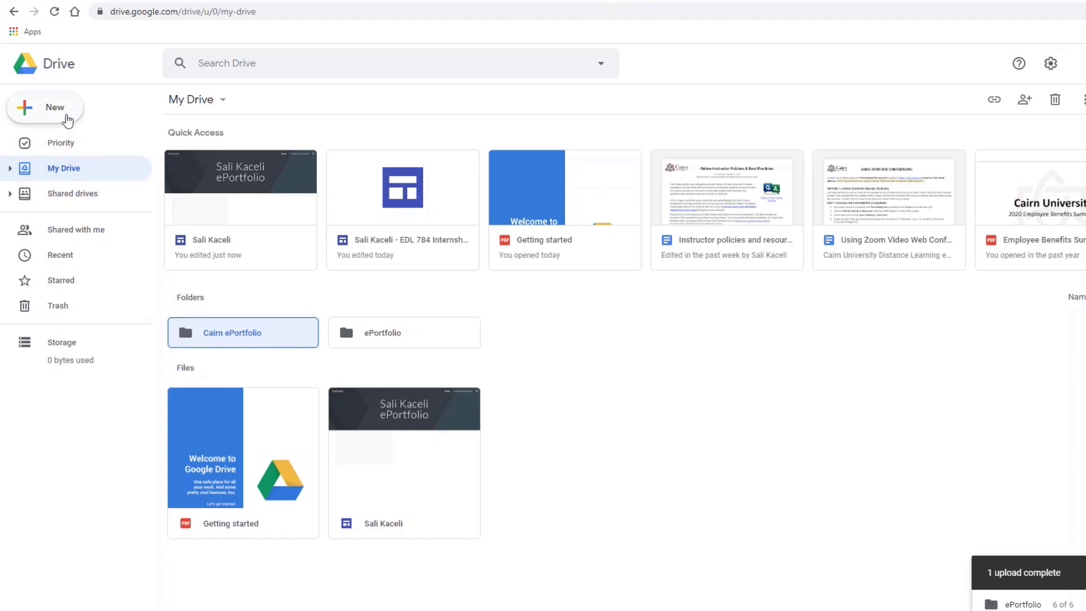
pyautogui.click(62, 116)
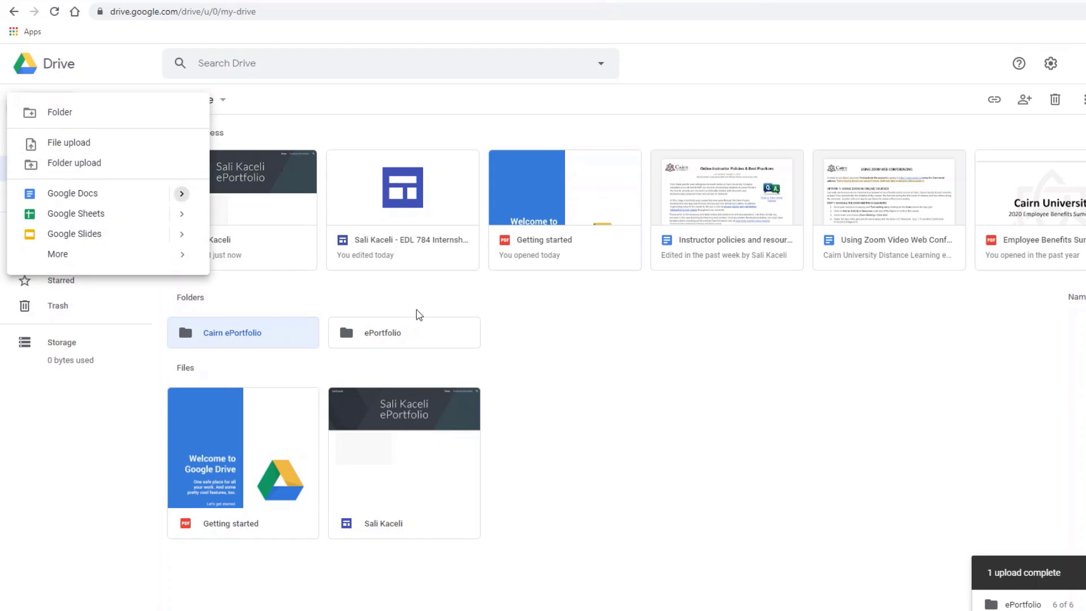
pyautogui.click(630, 375)
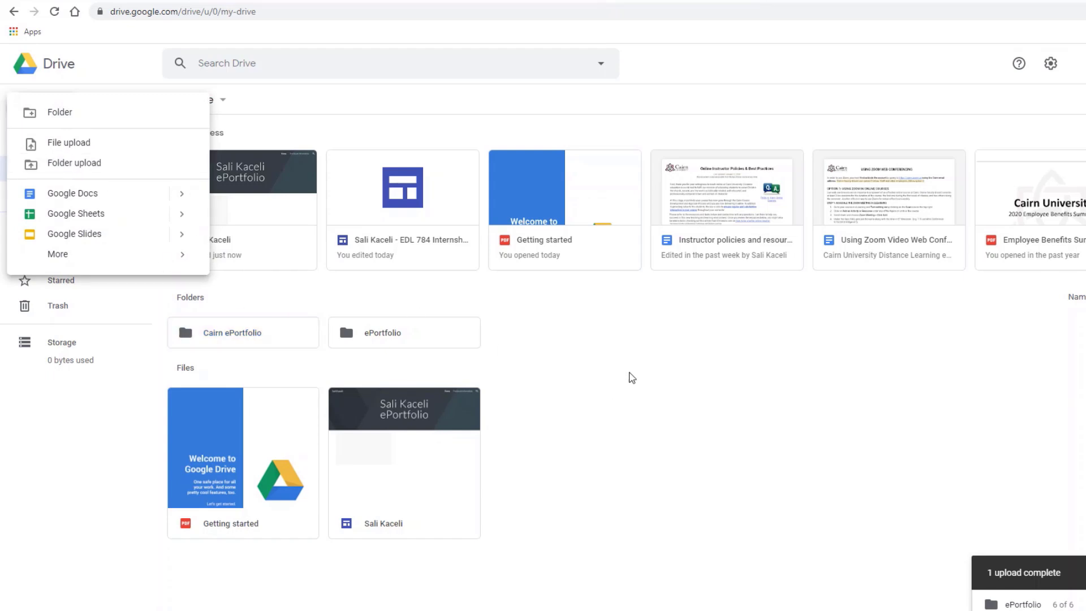
pyautogui.click(404, 332)
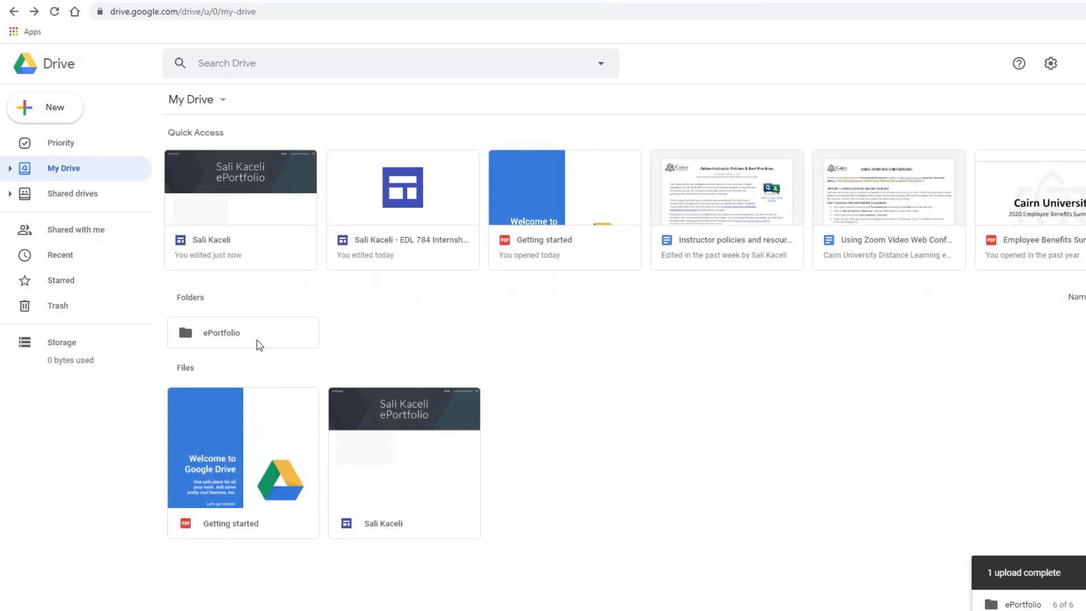
# Step: Share the ePortfolio folder through link sharing as On - Anyone with the link, with view-only access
pyautogui.rightClick(226, 338)
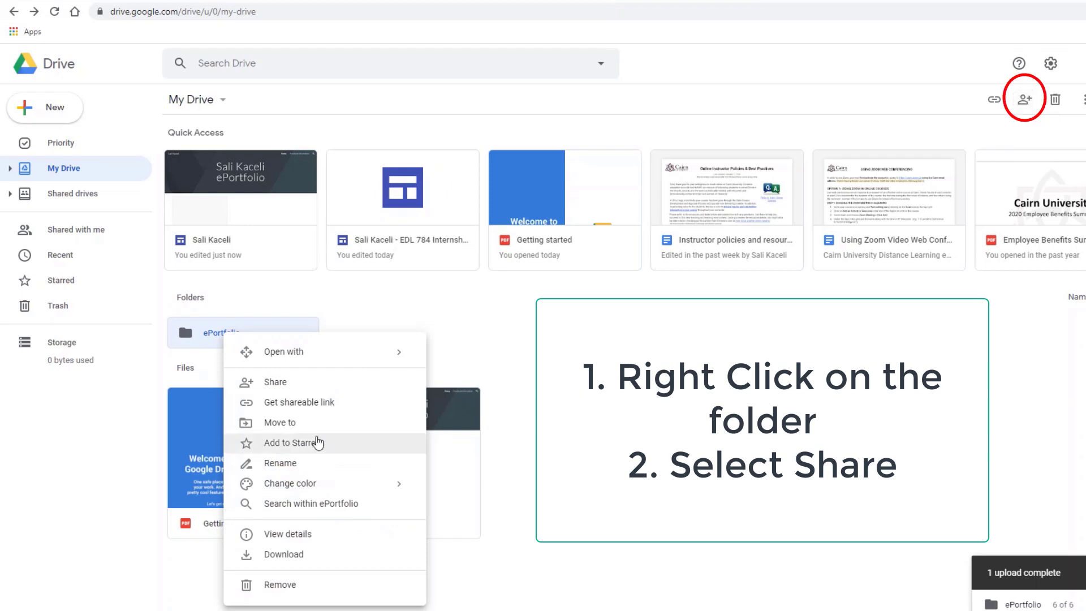
pyautogui.click(274, 382)
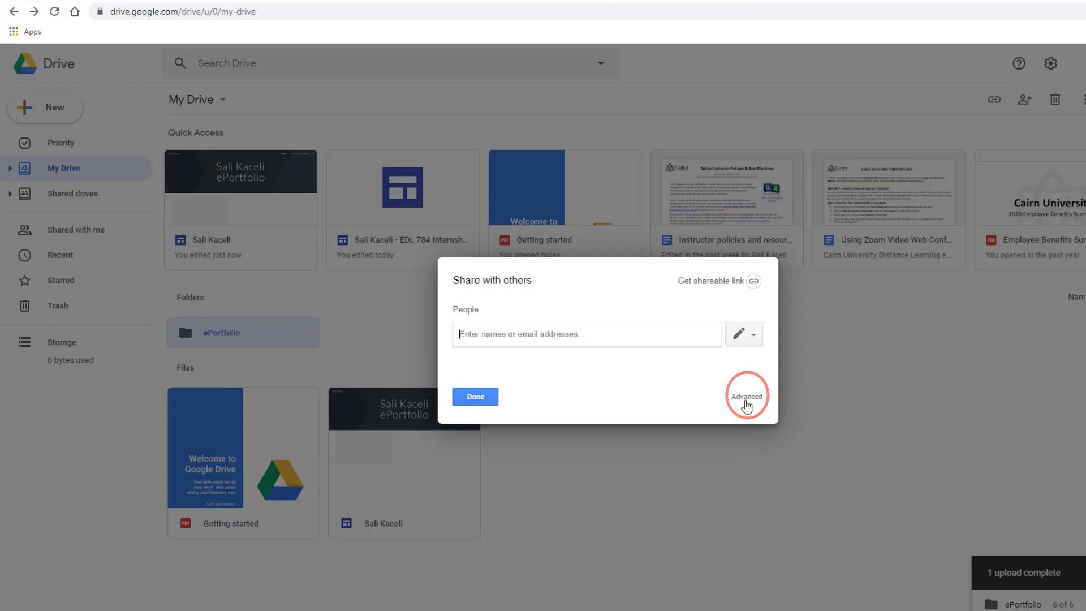
pyautogui.click(745, 402)
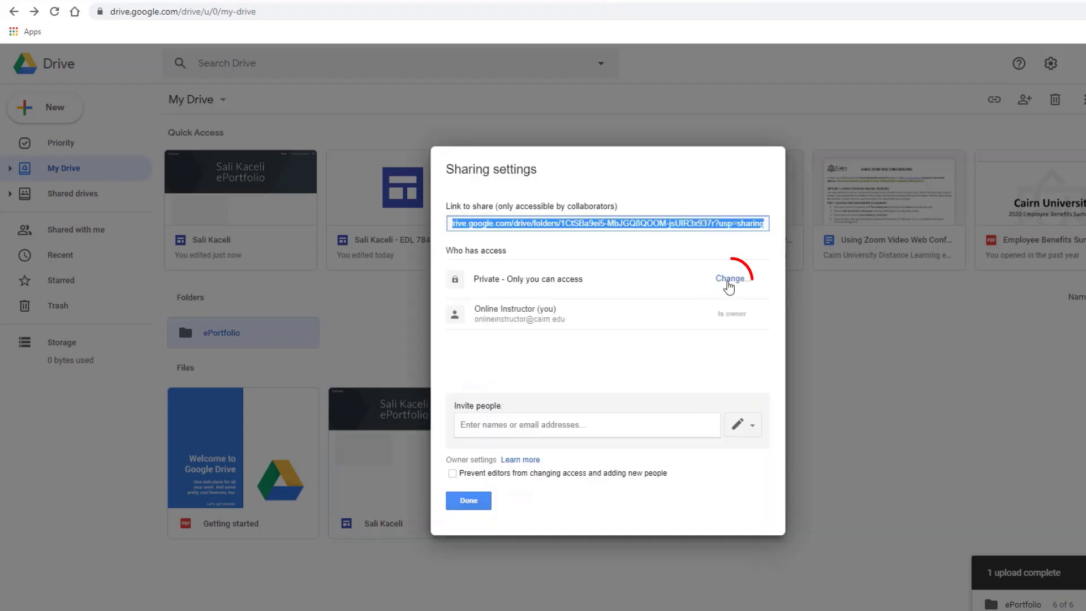
pyautogui.click(729, 283)
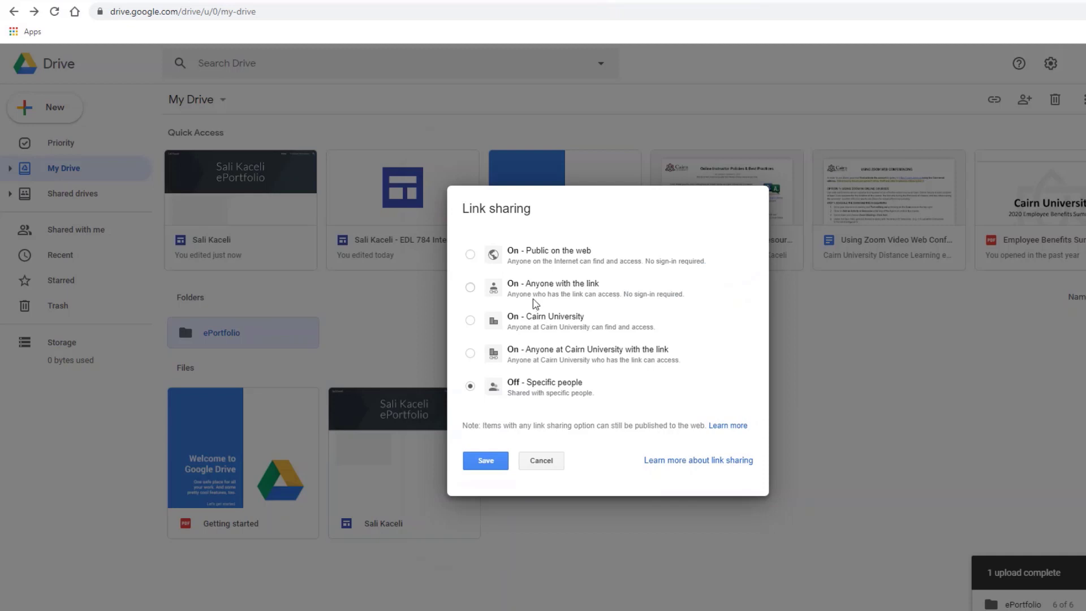
pyautogui.click(470, 287)
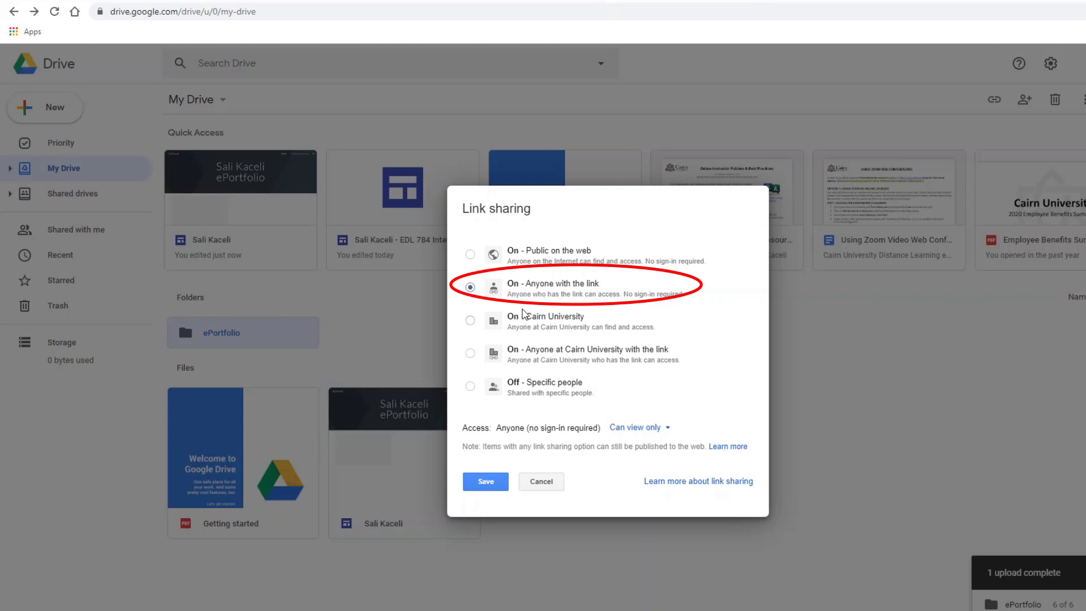
pyautogui.click(486, 481)
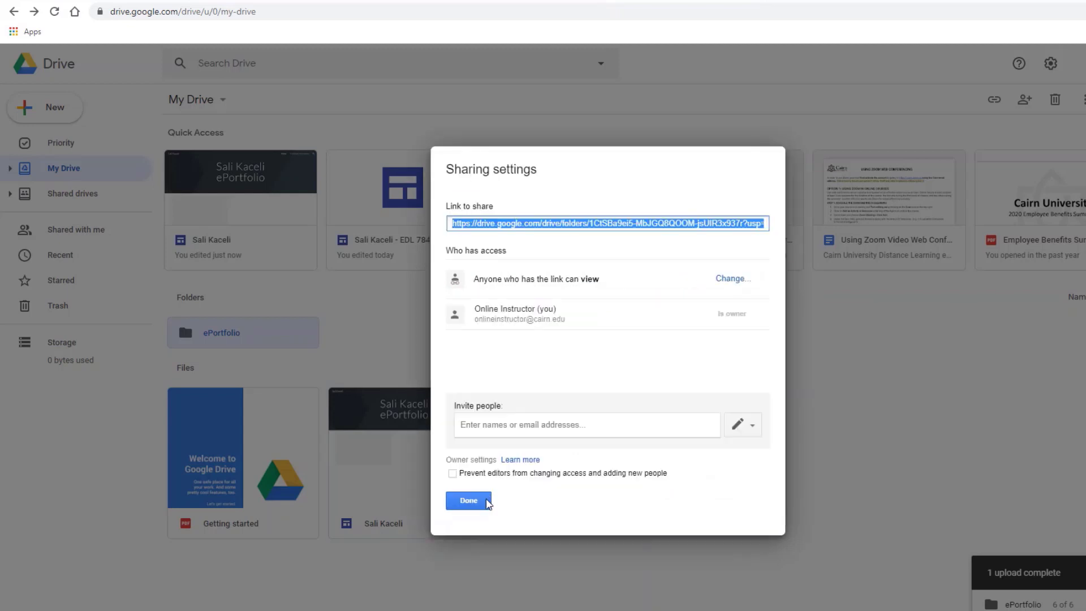
pyautogui.click(468, 501)
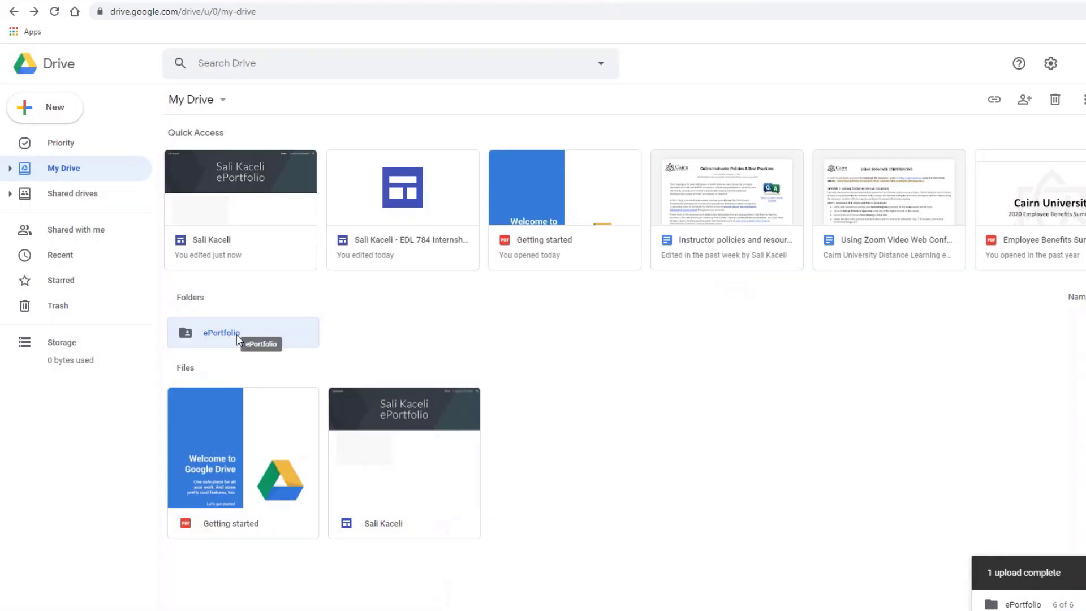
# Step: Upload Competencies Outline.docx from the computer's Downloads folder into the ePortfolio folder in Drive
pyautogui.doubleClick(238, 339)
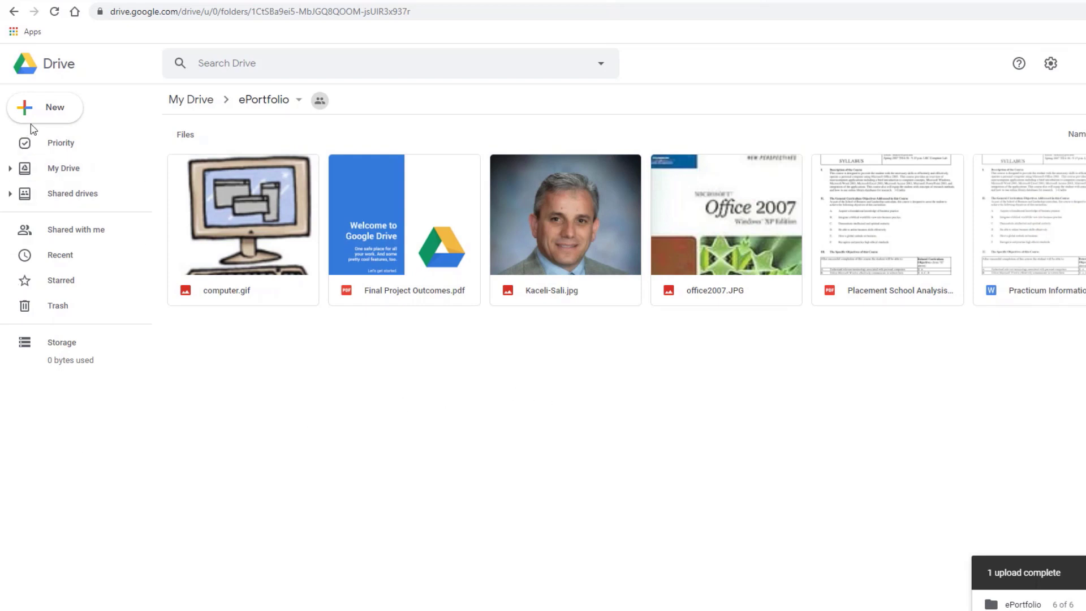
pyautogui.click(61, 119)
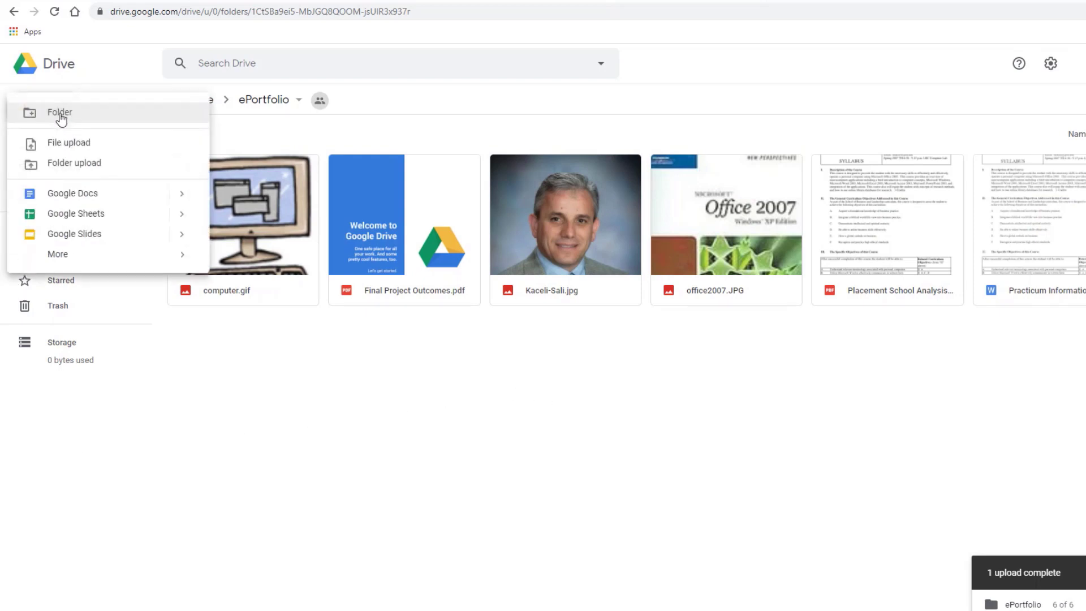
pyautogui.click(81, 146)
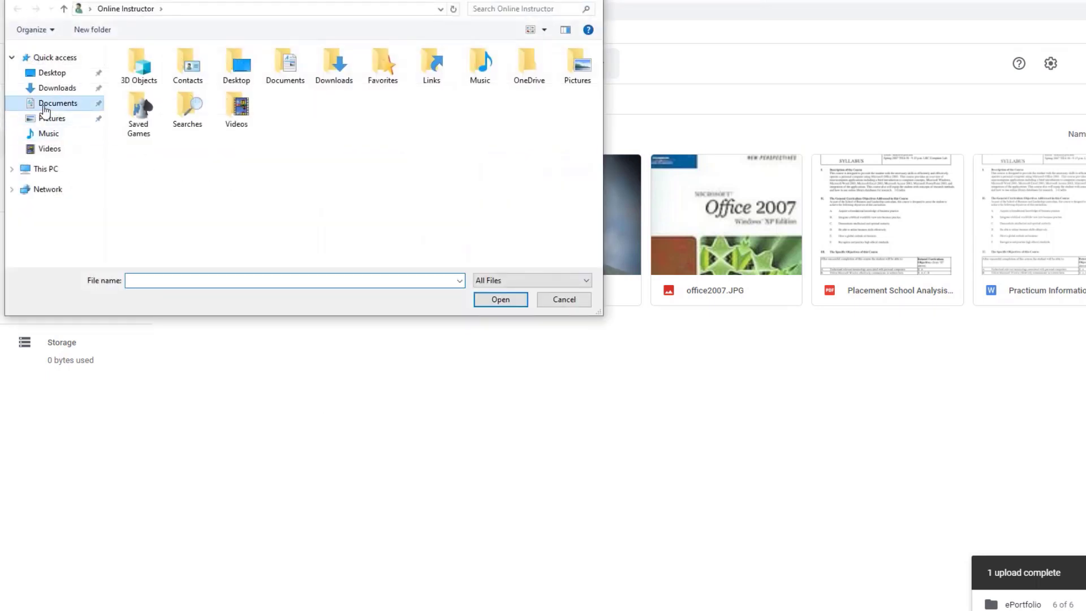
pyautogui.click(45, 107)
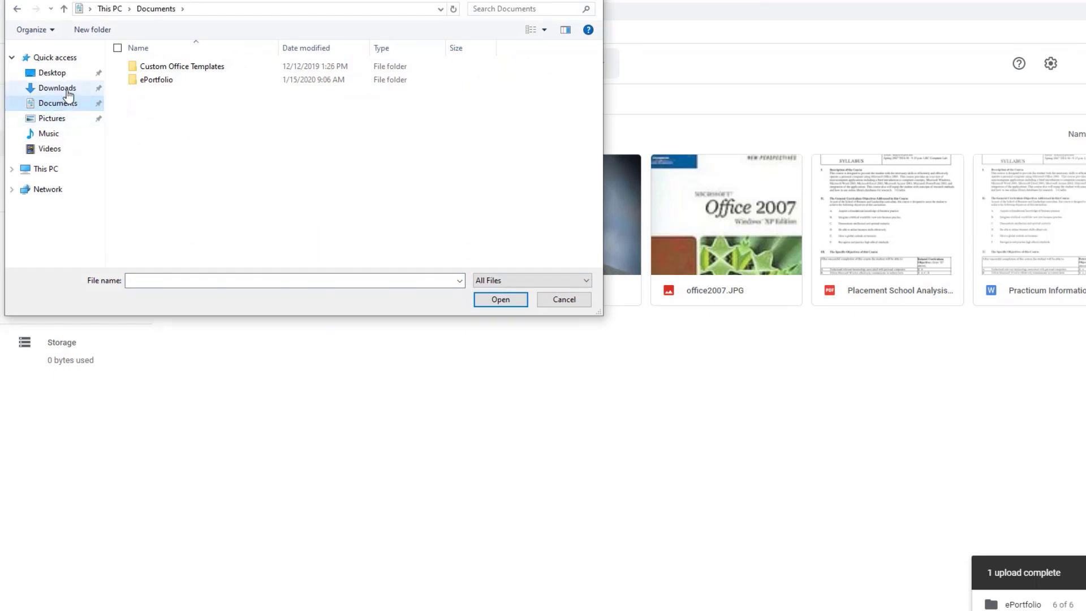
pyautogui.click(67, 91)
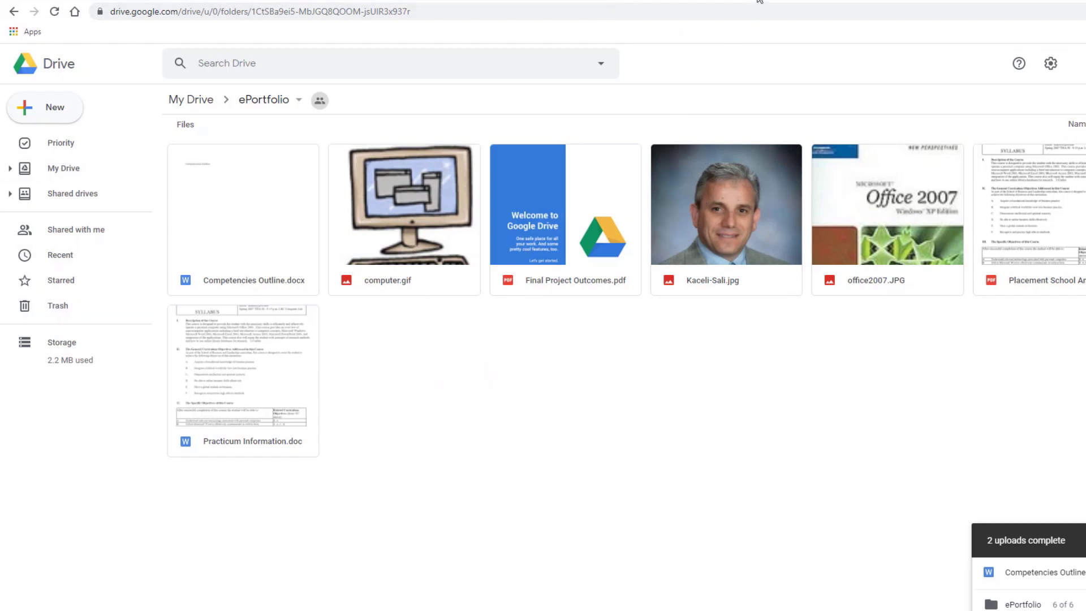
# Step: Switch to the Google Sites internship portfolio and replace the STUDENT NAME heading on the Home page with the student's full name
pyautogui.click(751, 1)
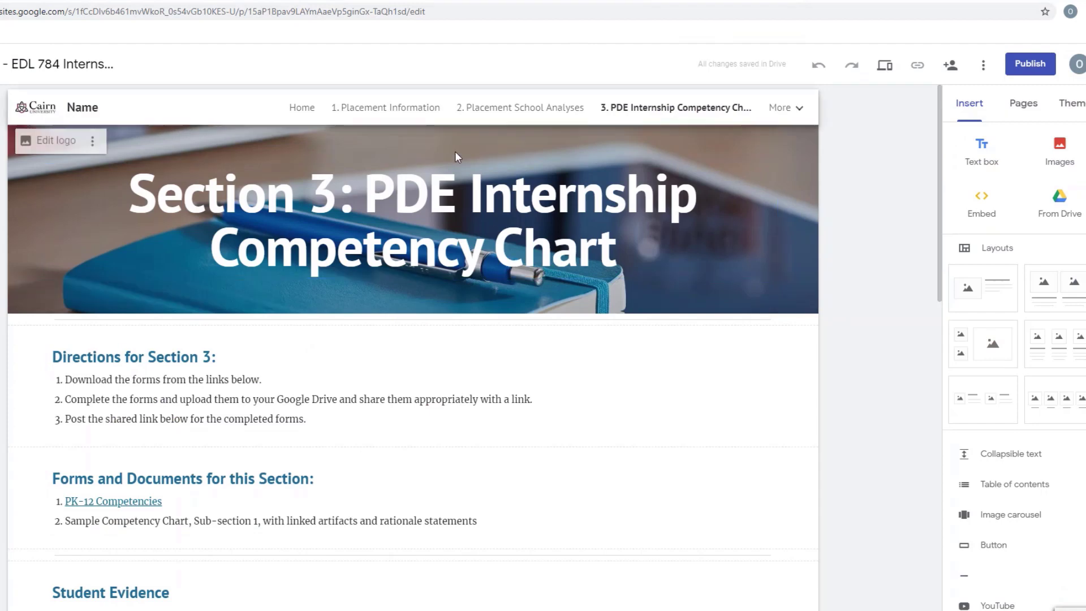
pyautogui.click(302, 107)
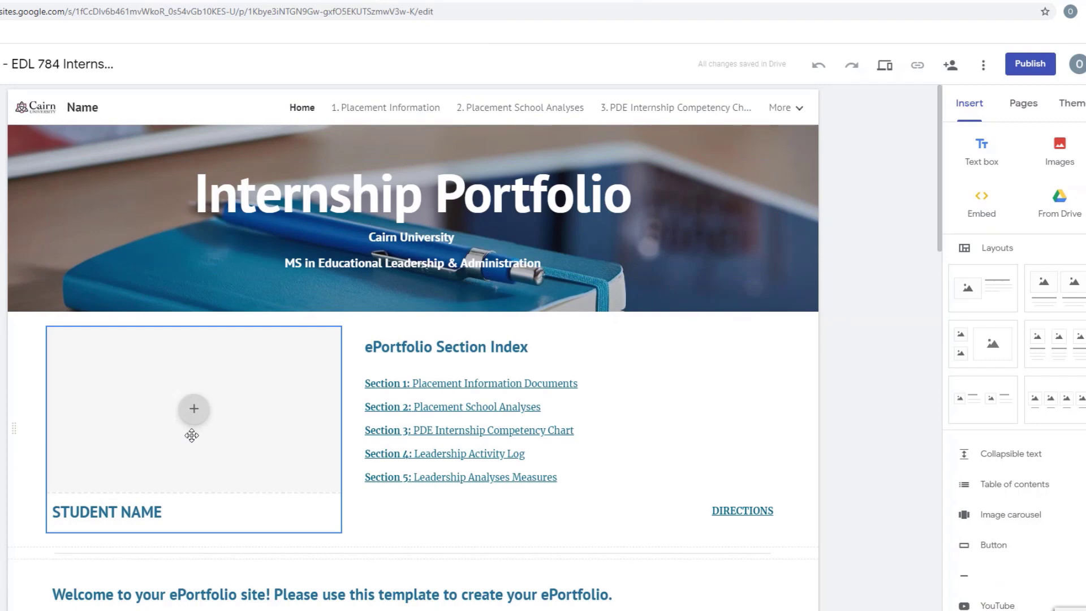
pyautogui.click(164, 513)
pyautogui.moveTo(163, 513); pyautogui.dragTo(52, 513)
pyautogui.write('Sali Kaceli')
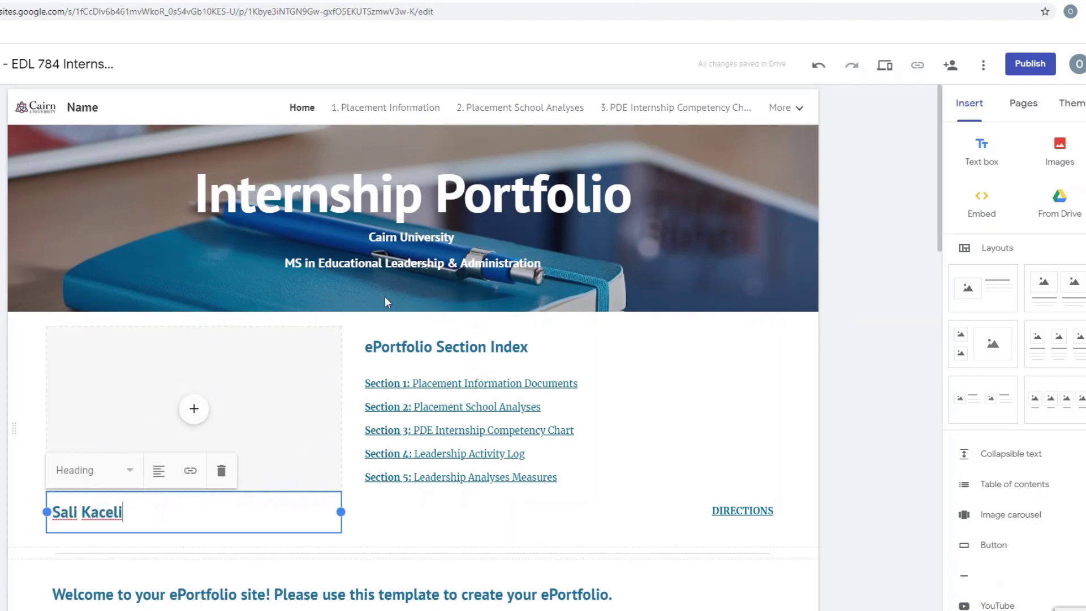
pyautogui.click(192, 195)
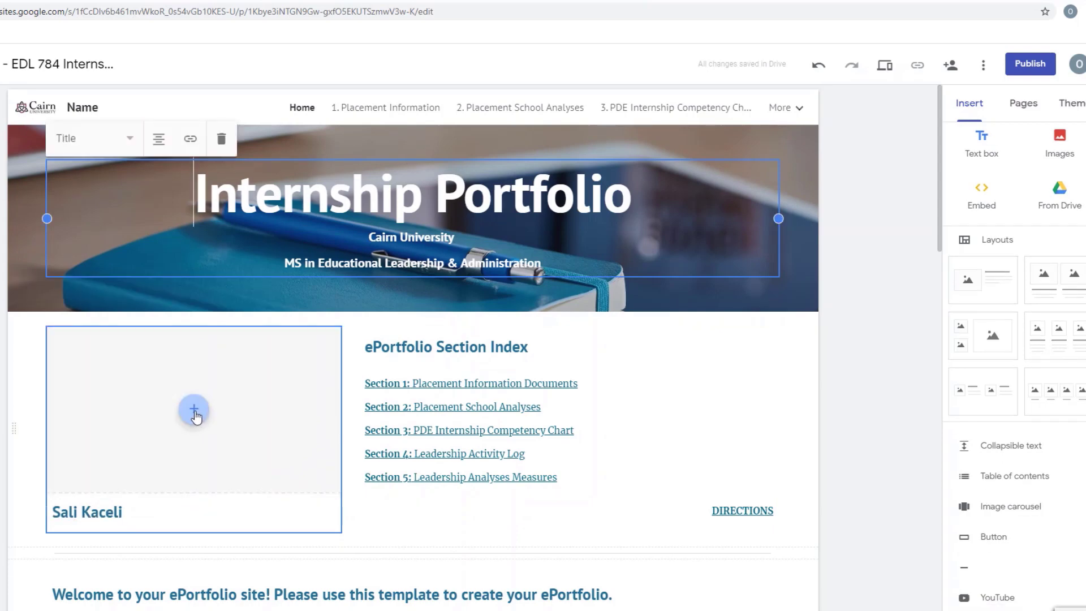
# Step: Fill the Home page's image placeholder above the student name with the portrait photo from the ePortfolio folder in Drive
pyautogui.click(194, 411)
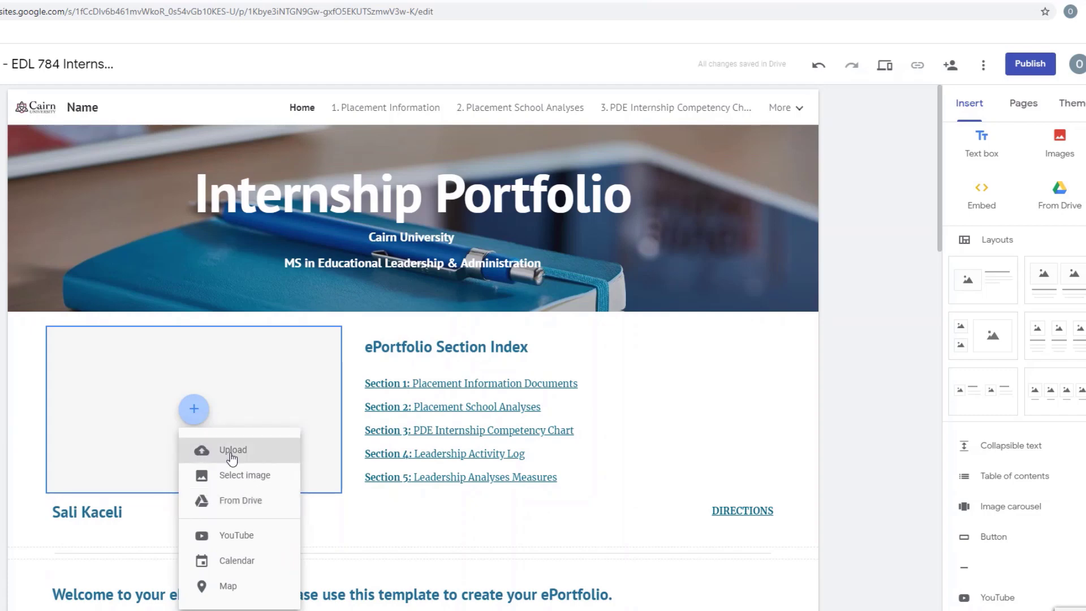
pyautogui.click(209, 504)
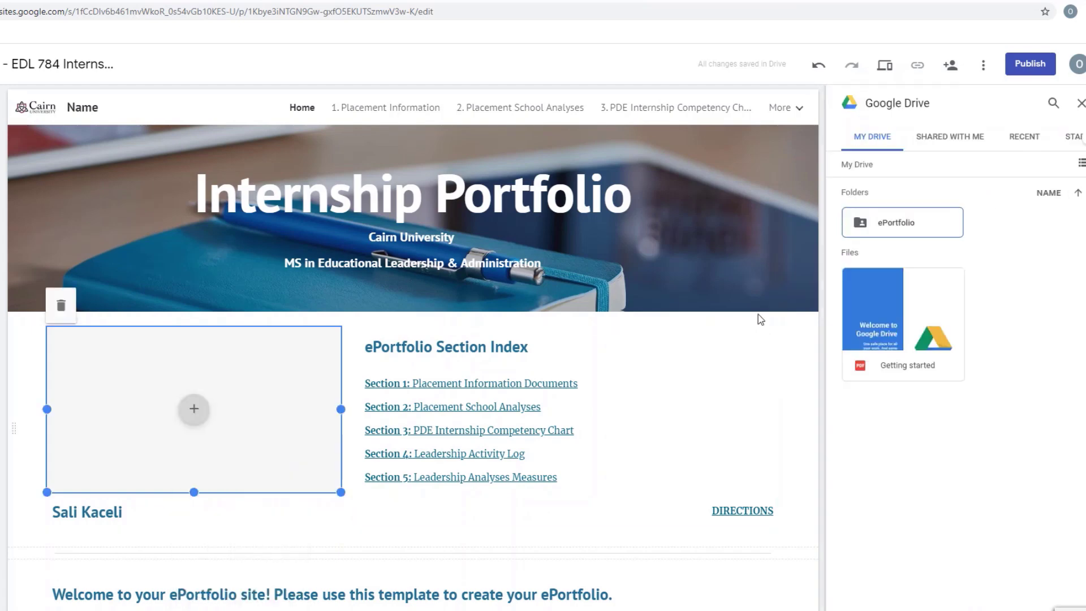
pyautogui.doubleClick(888, 229)
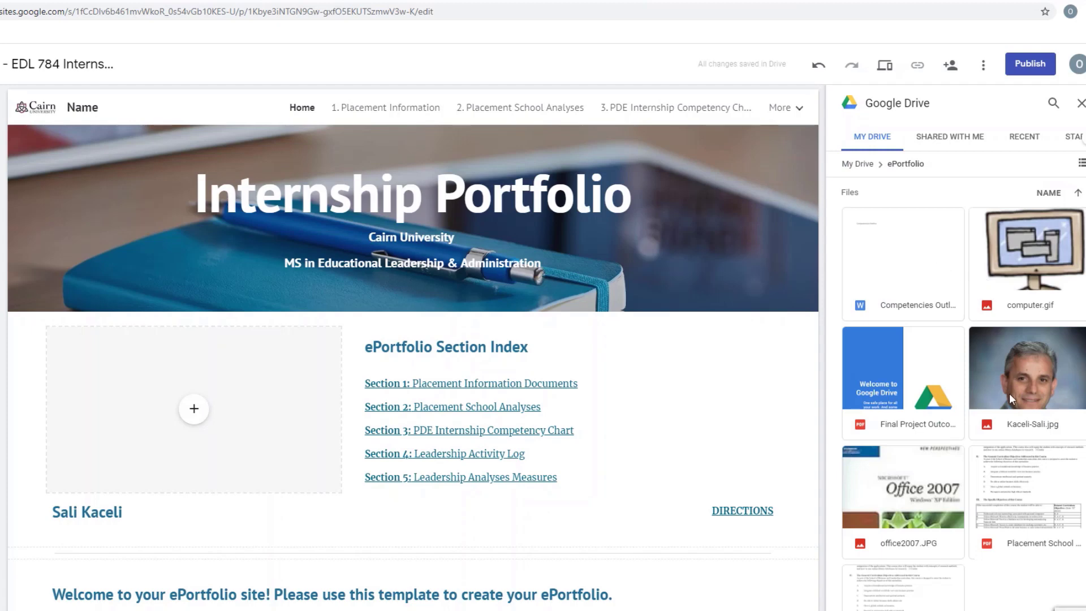
pyautogui.scroll(-2, 981, 433)
pyautogui.scroll(2, 981, 433)
pyautogui.click(1030, 375)
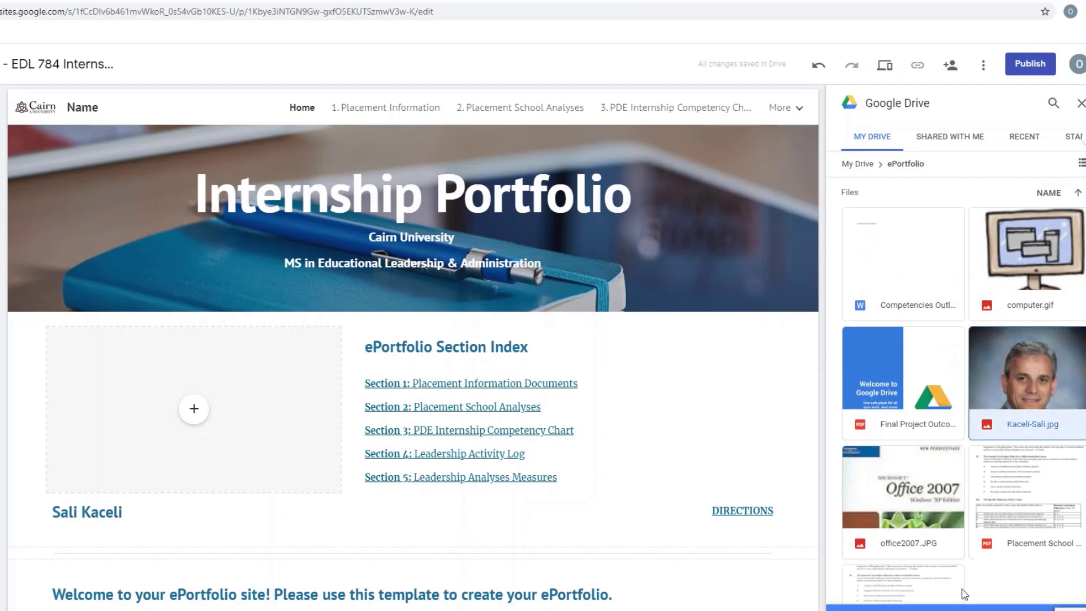
pyautogui.doubleClick(1024, 382)
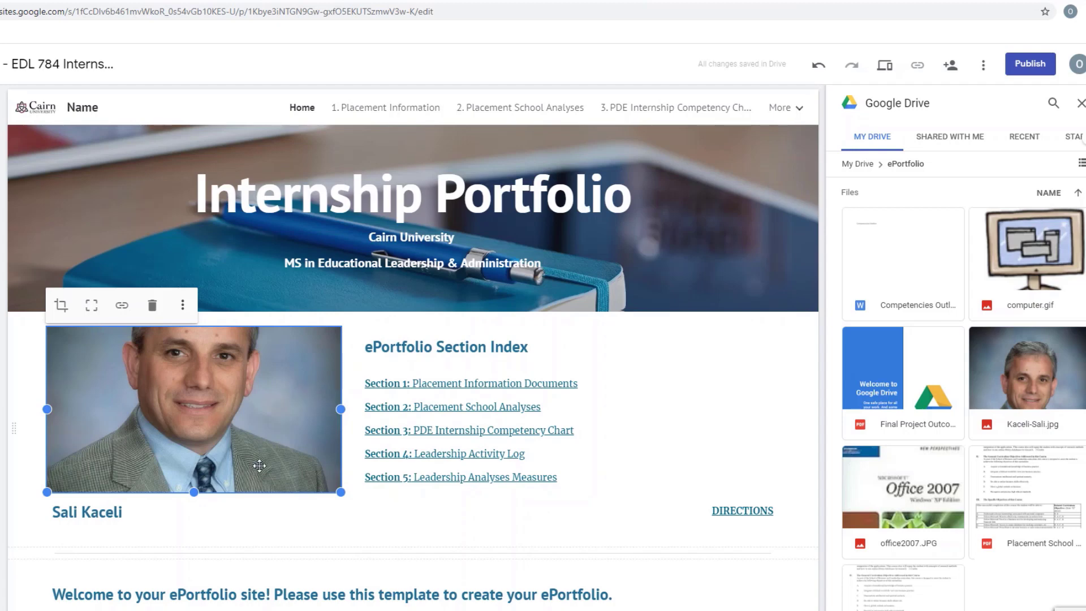
# Step: Extend the Home page portrait downward and add a line introducing the student by name beneath item A of Student Introduction
pyautogui.moveTo(193, 492); pyautogui.dragTo(194, 538)
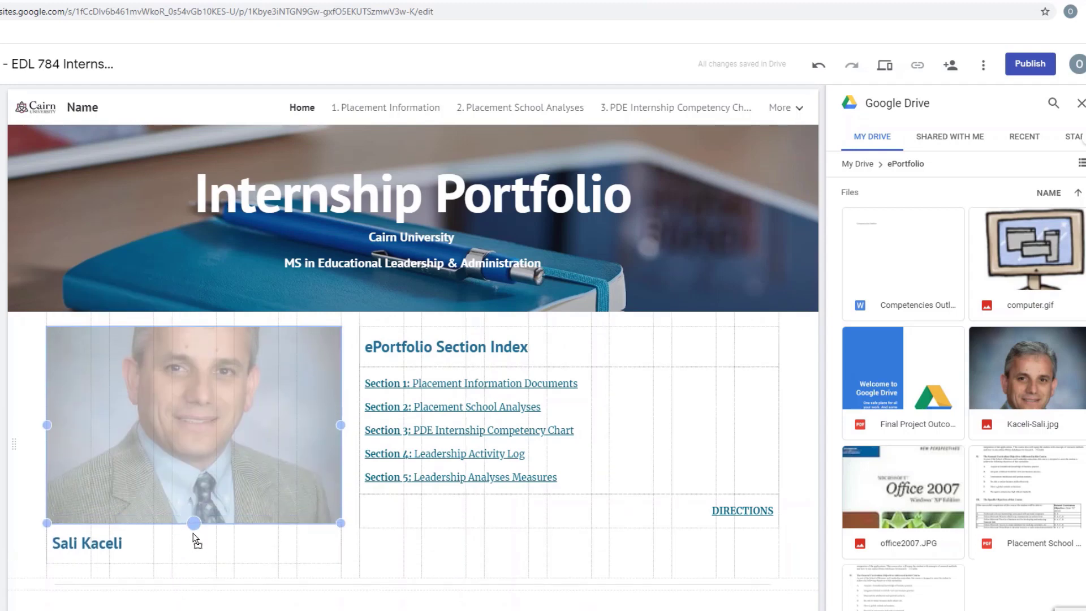
pyautogui.scroll(-9, 499, 350)
pyautogui.click(507, 346)
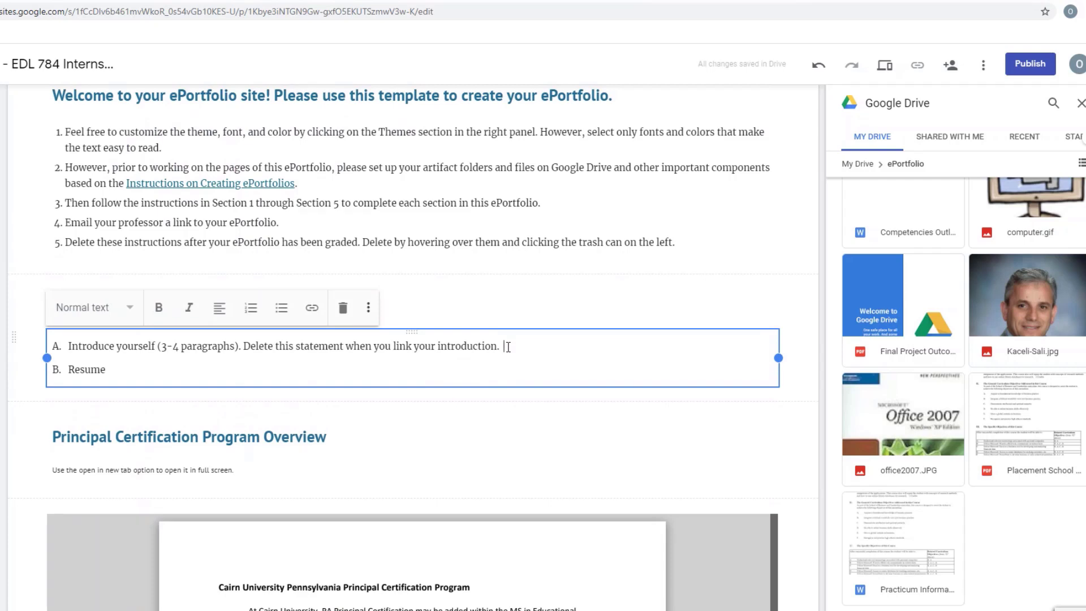
pyautogui.press('Return')
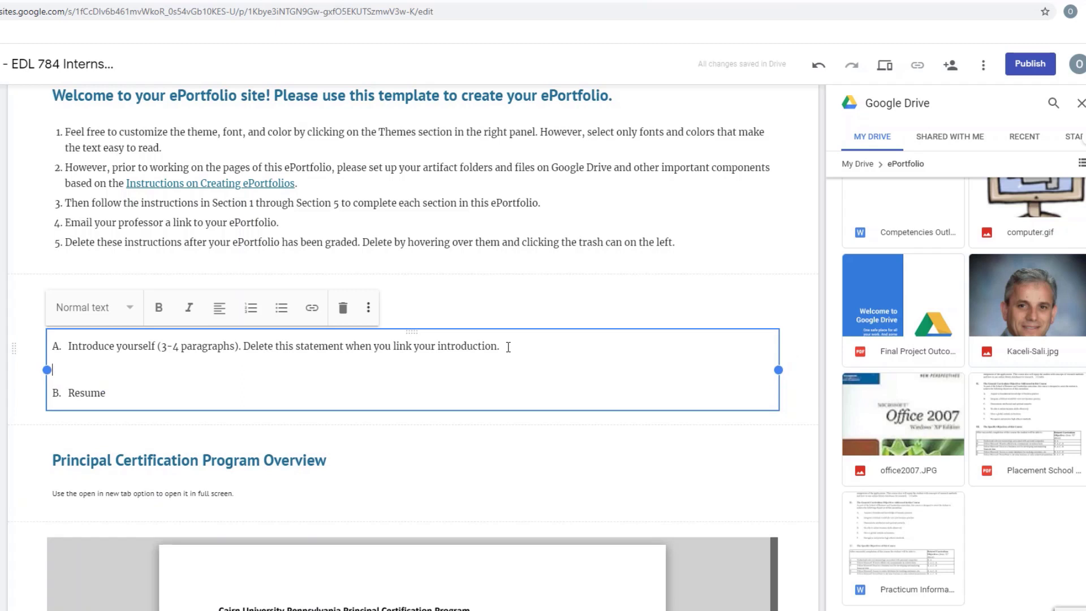
pyautogui.write('Hi my name is Sali Kaceli.')
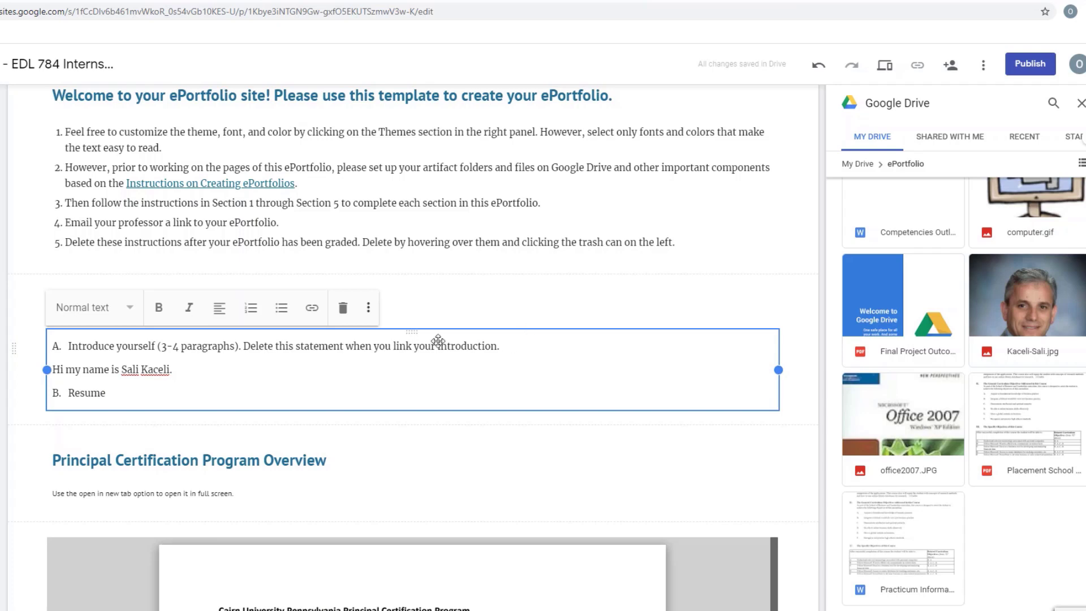
# Step: Switch to the ePortfolio folder in Google Drive and get the shareable link of the Placement School Analysis PDF
pyautogui.doubleClick(96, 392)
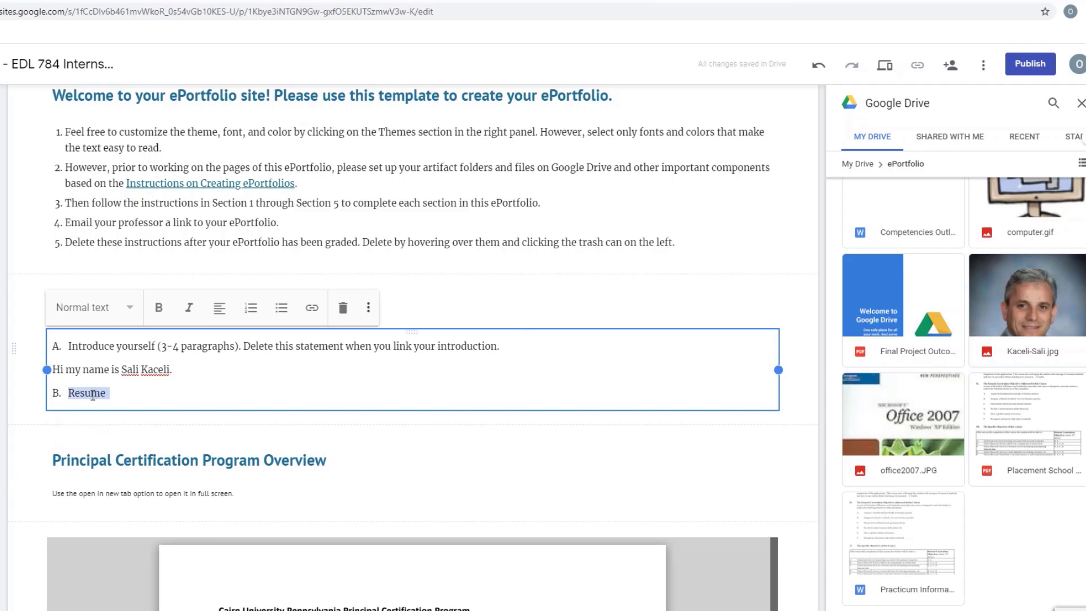
pyautogui.click(92, 395)
pyautogui.doubleClick(93, 394)
pyautogui.hotkey('ctrl', 'Tab')
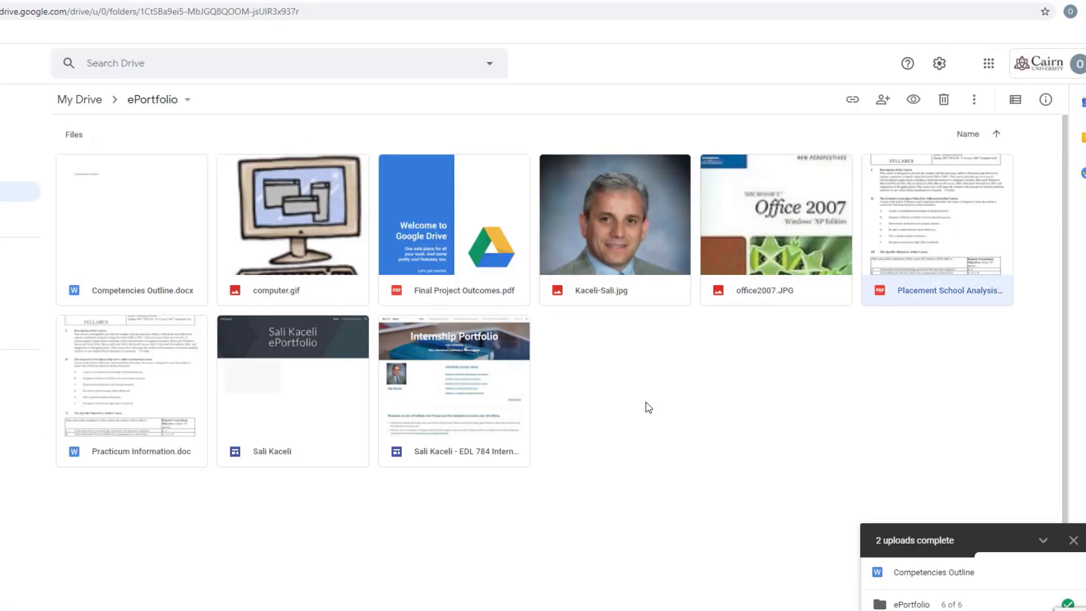
pyautogui.rightClick(908, 219)
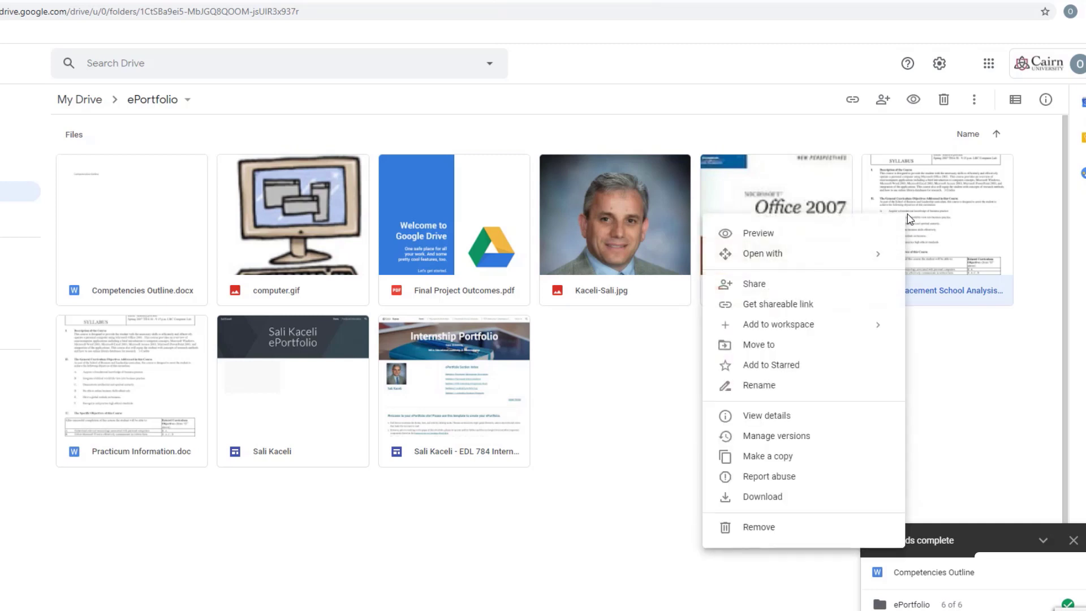
pyautogui.click(769, 308)
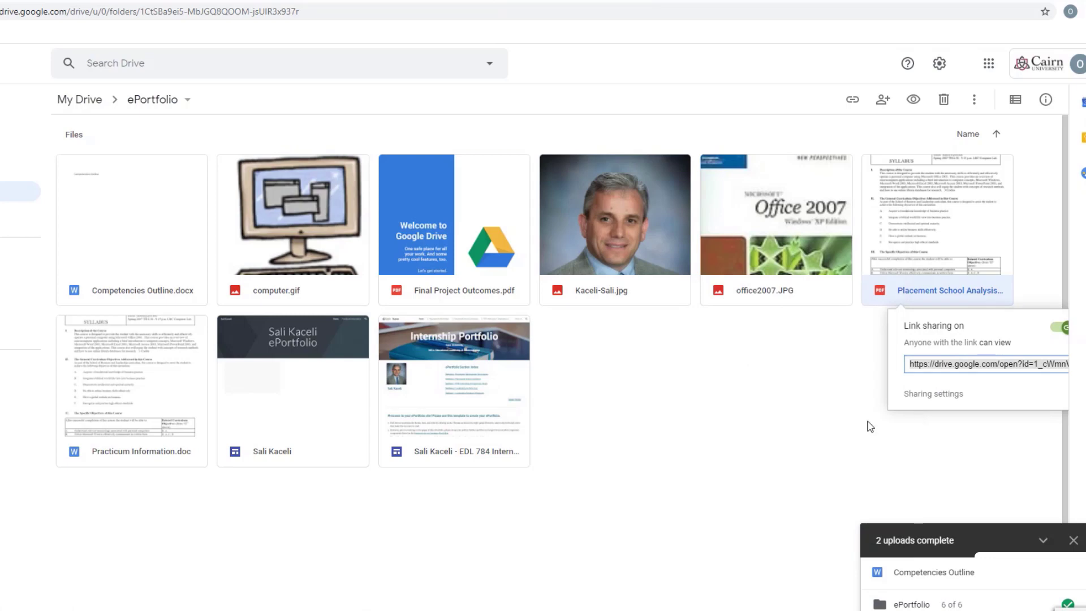
# Step: Return to the Google Sites portfolio and link the word Resume under Student Introduction to the copied Drive address
pyautogui.click(696, 2)
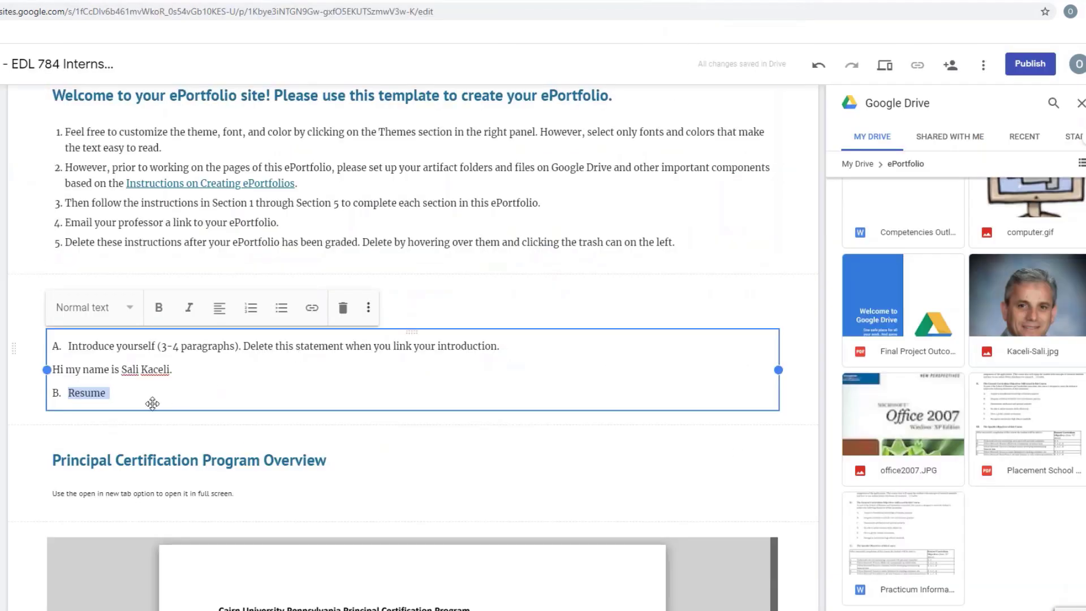
pyautogui.doubleClick(90, 394)
pyautogui.click(312, 309)
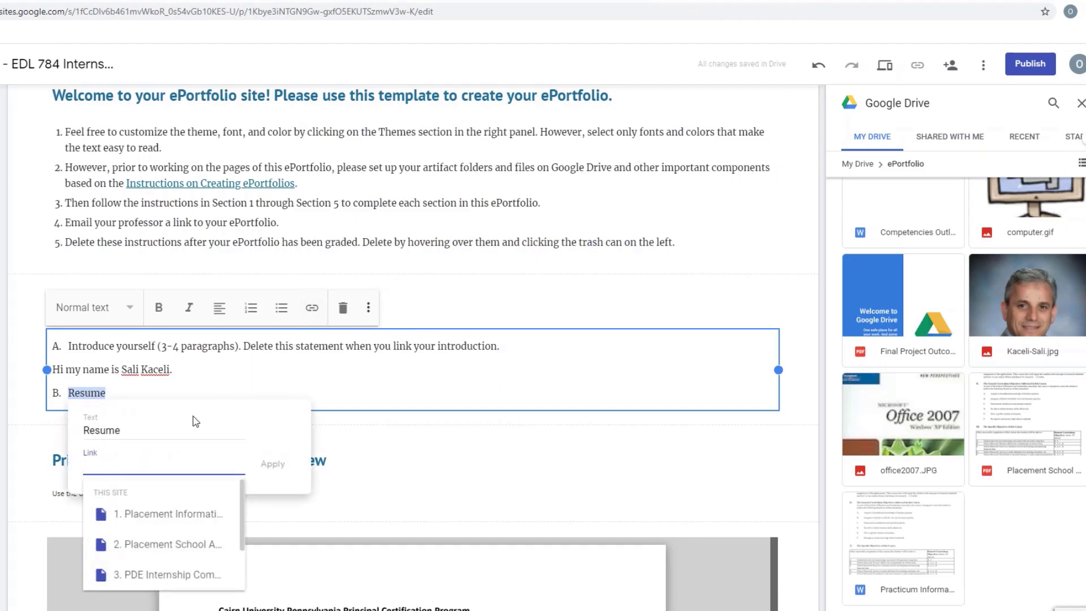
pyautogui.hotkey('ctrl', 'v')
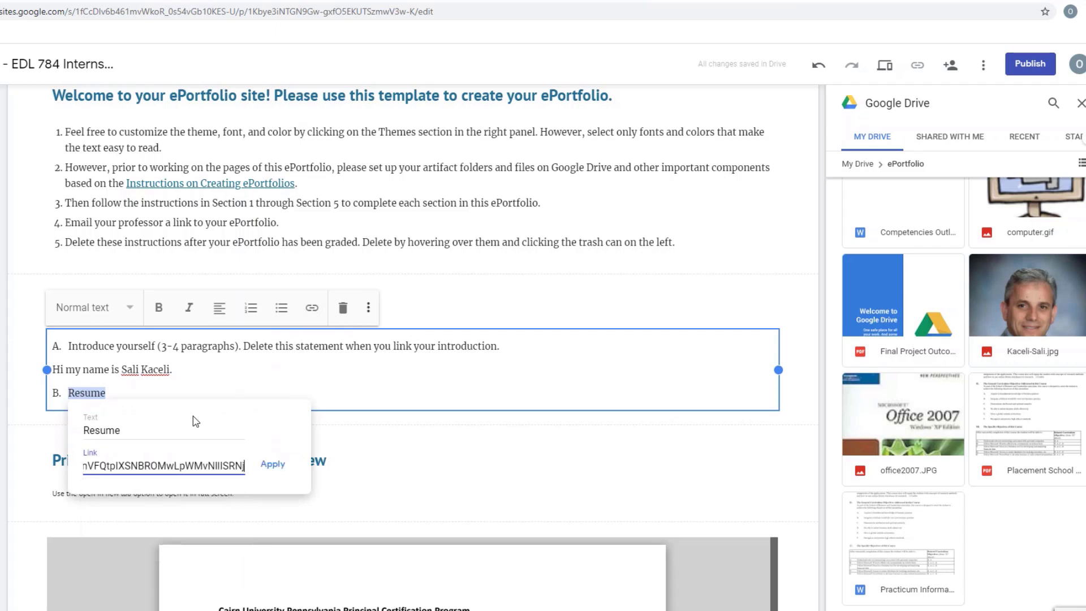
pyautogui.click(272, 469)
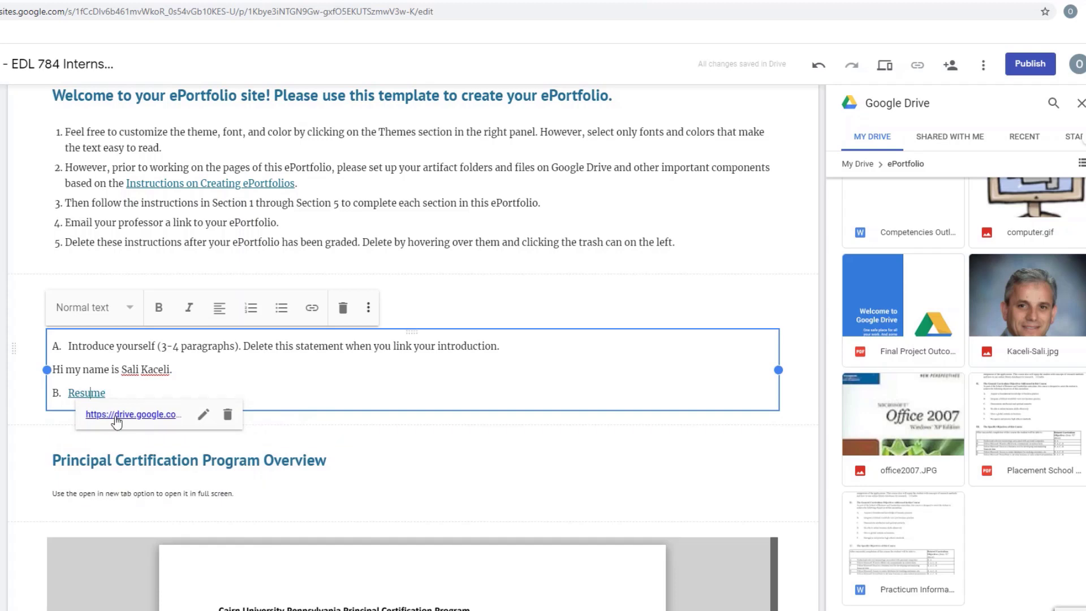
# Step: Embed the Placement School Analysis PDF from the ePortfolio Drive folder in the Home page's Student Introduction section
pyautogui.scroll(-2, 484, 253)
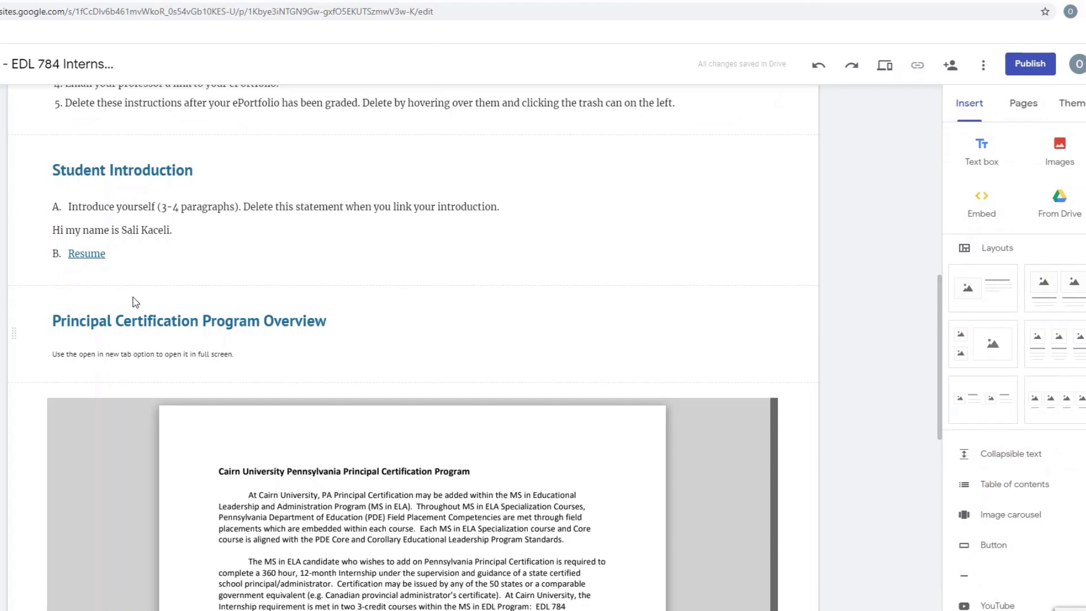
pyautogui.scroll(-2, 294, 458)
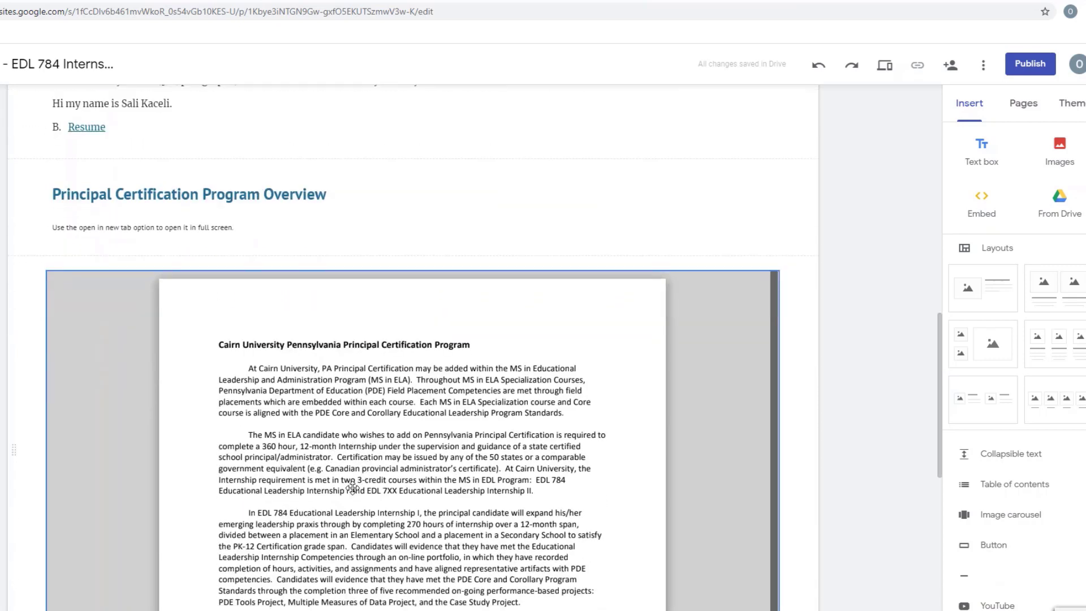
pyautogui.scroll(1, 202, 452)
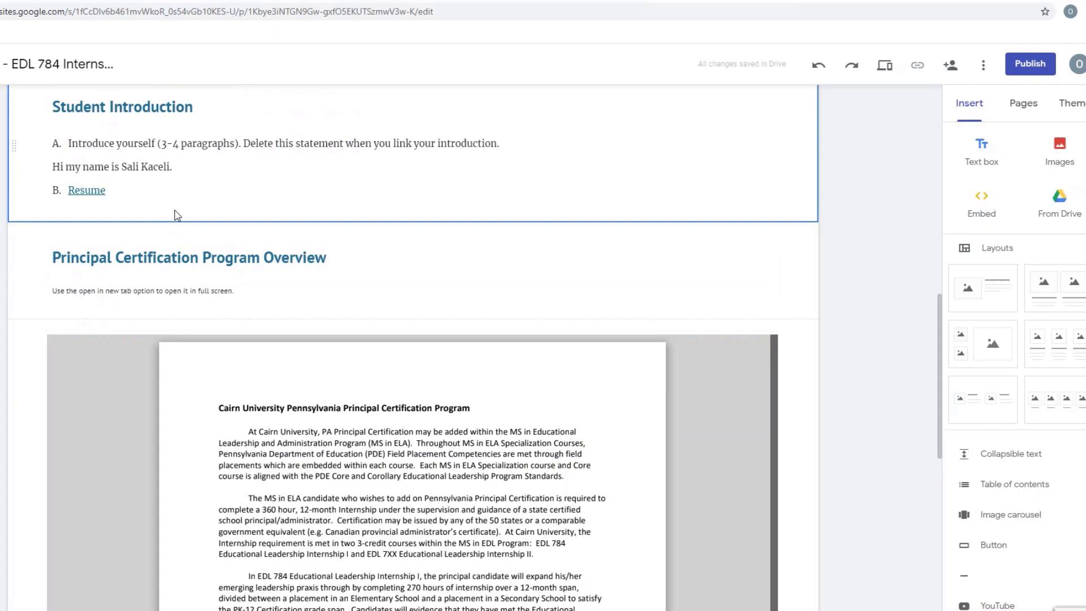
pyautogui.doubleClick(177, 215)
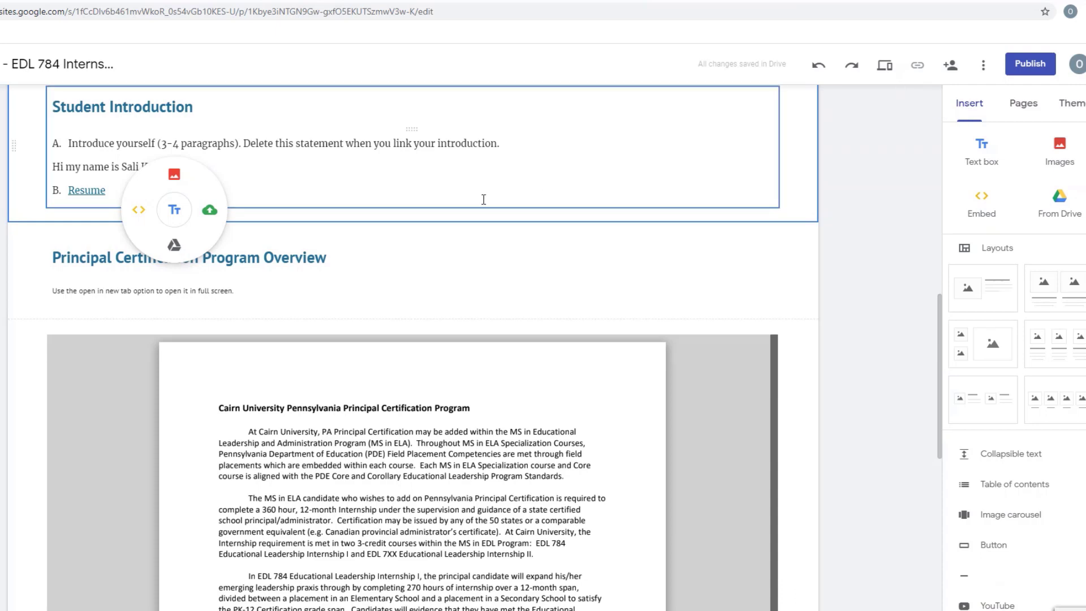
pyautogui.doubleClick(305, 227)
pyautogui.click(304, 251)
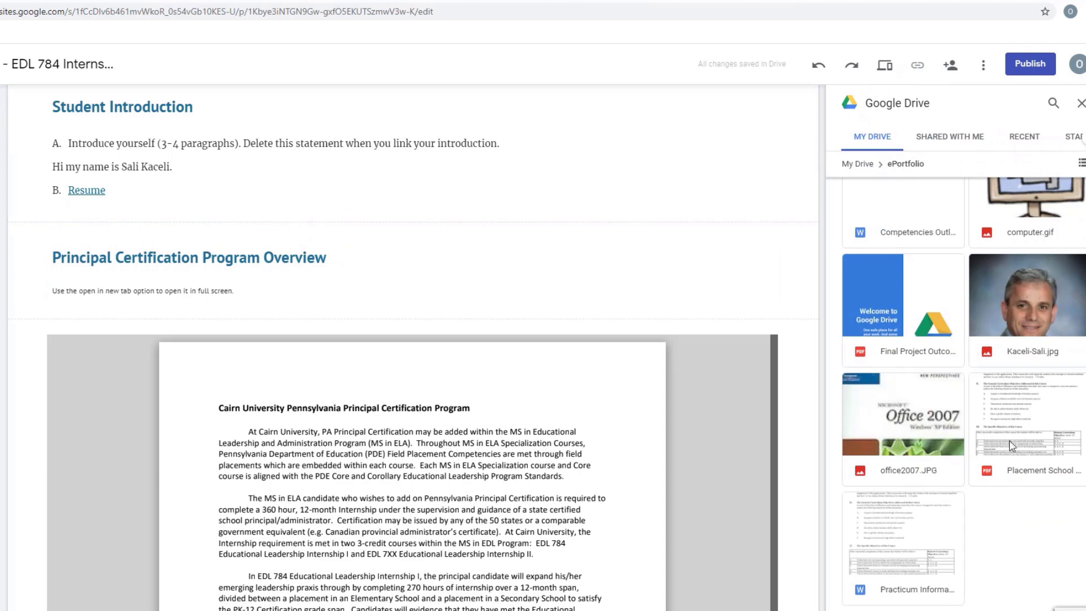
pyautogui.click(1021, 411)
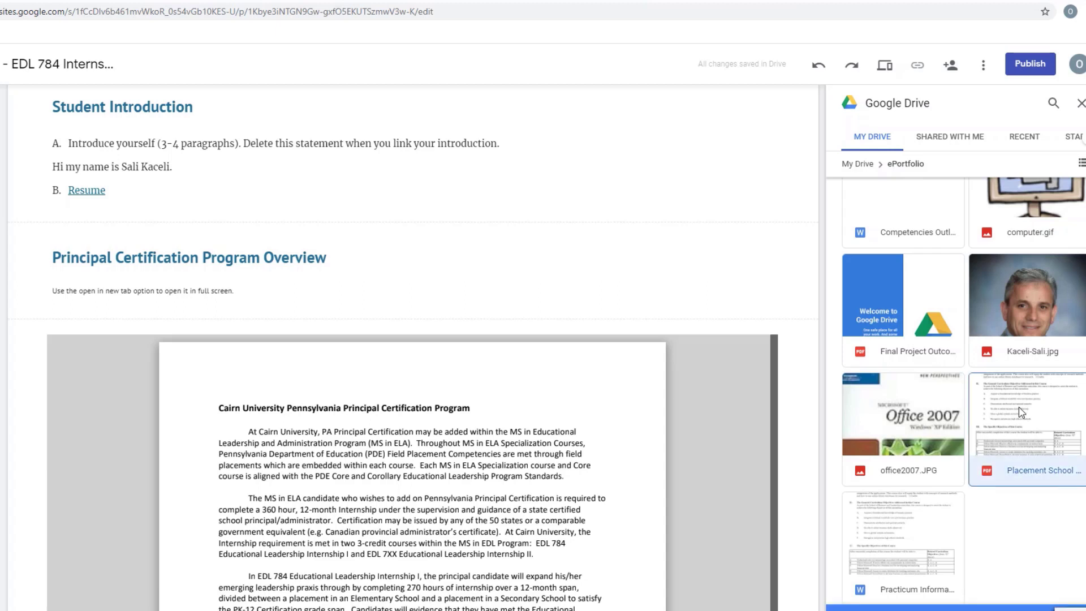
pyautogui.doubleClick(1021, 411)
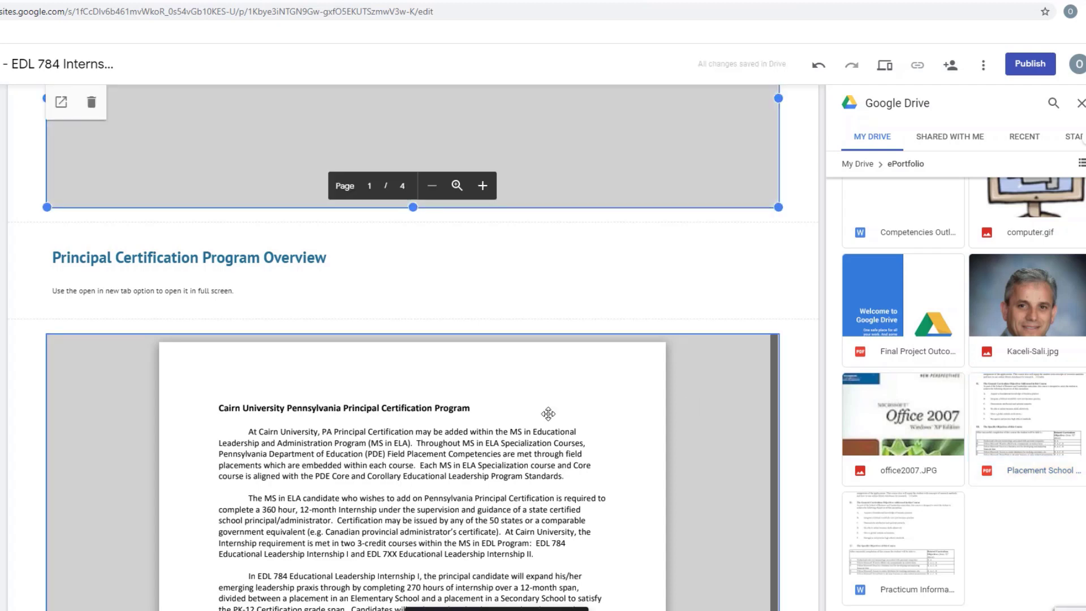
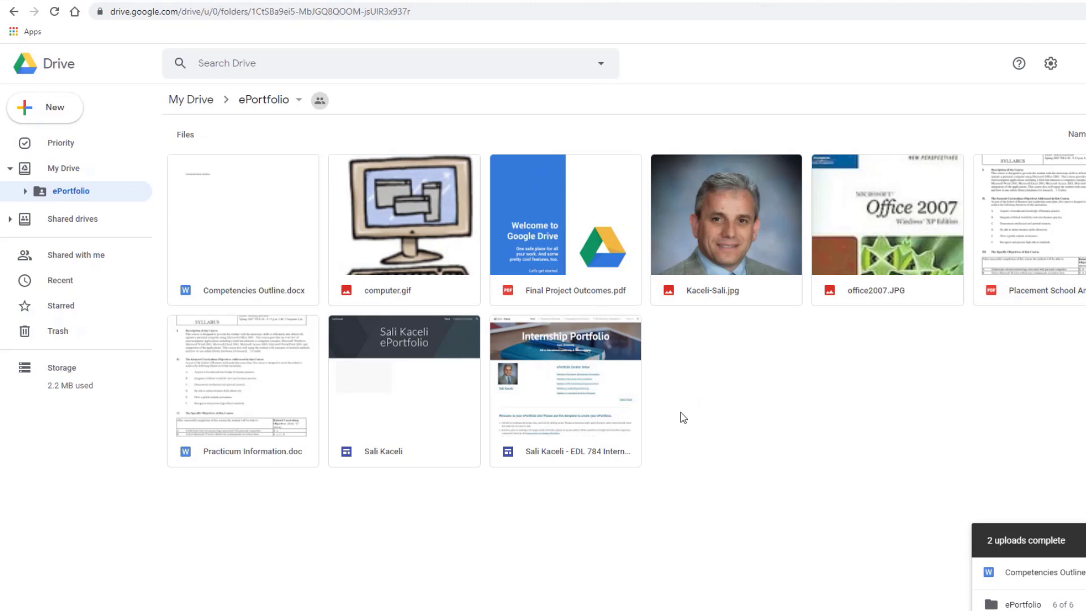
# Step: Upload Internship Placement Information Sheet F20 from the computer's Downloads folder to the ePortfolio folder in Drive and get its shareable link
pyautogui.click(57, 116)
pyautogui.click(54, 146)
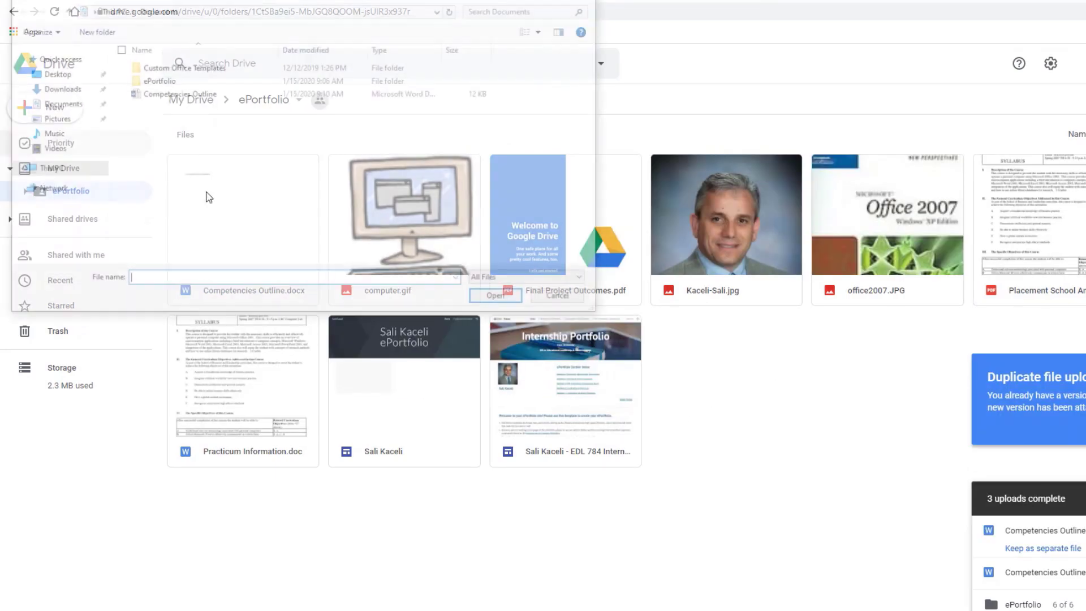
pyautogui.click(55, 89)
pyautogui.click(168, 88)
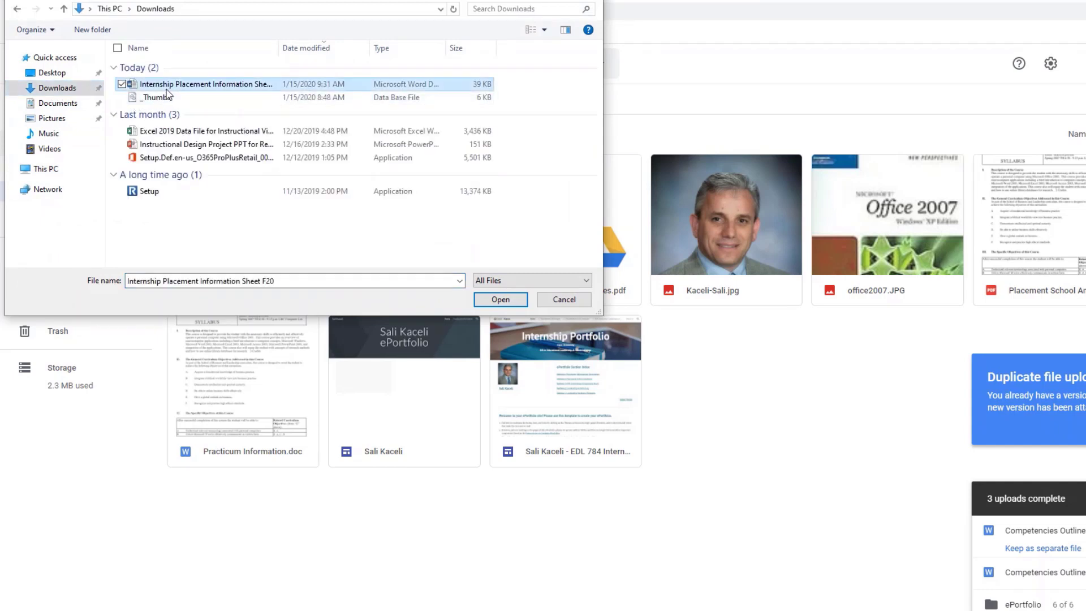
pyautogui.doubleClick(168, 89)
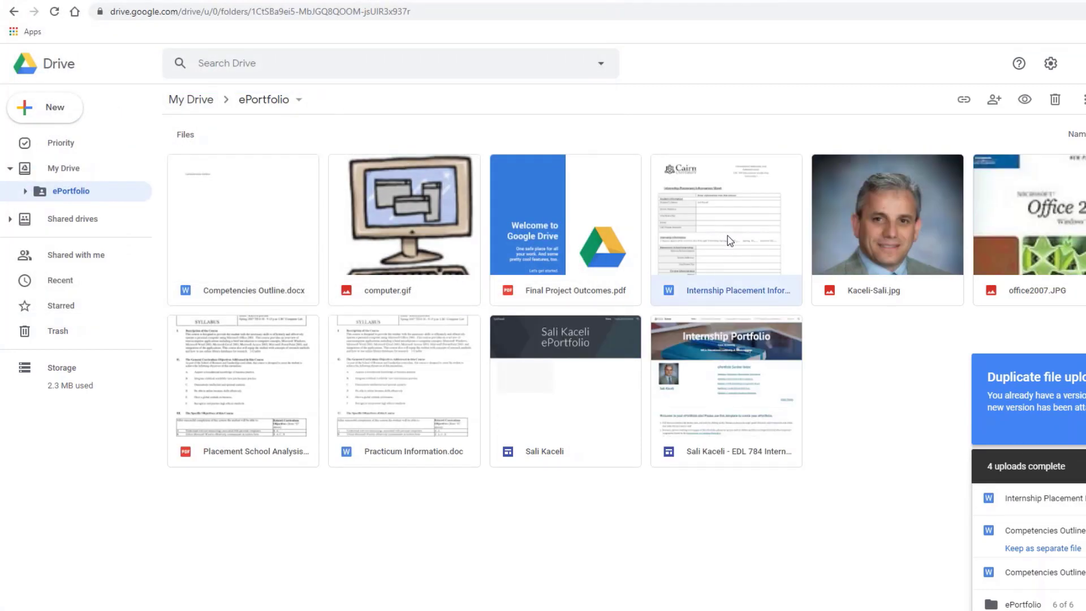
pyautogui.rightClick(725, 235)
pyautogui.click(807, 330)
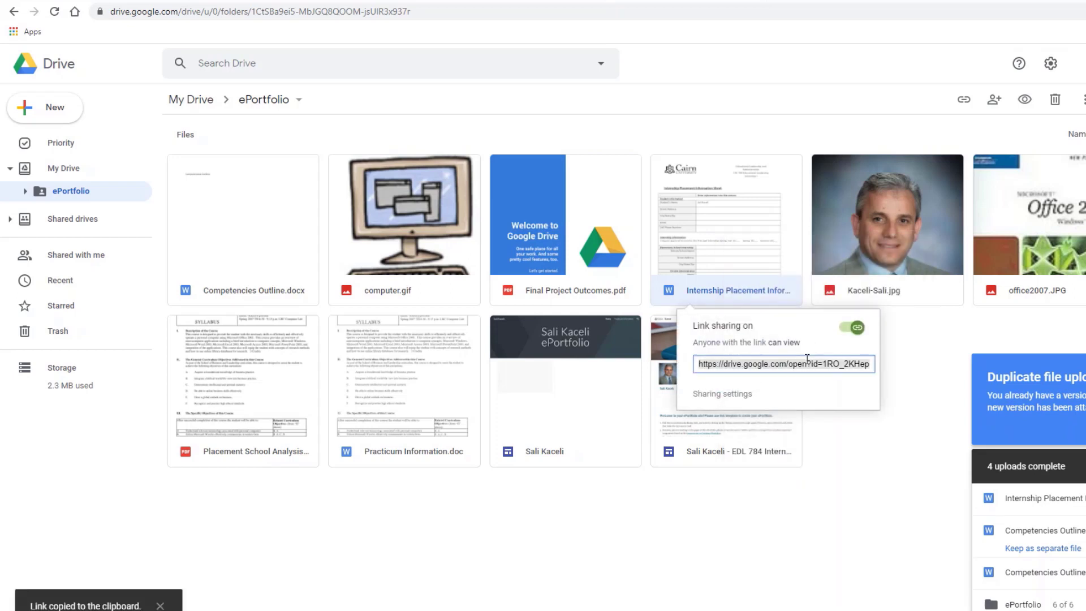
# Step: On the site's Section 1 page, link the Internship Placement Information Sheet item under Student Evidence to the copied Drive address and test it
pyautogui.click(955, 1)
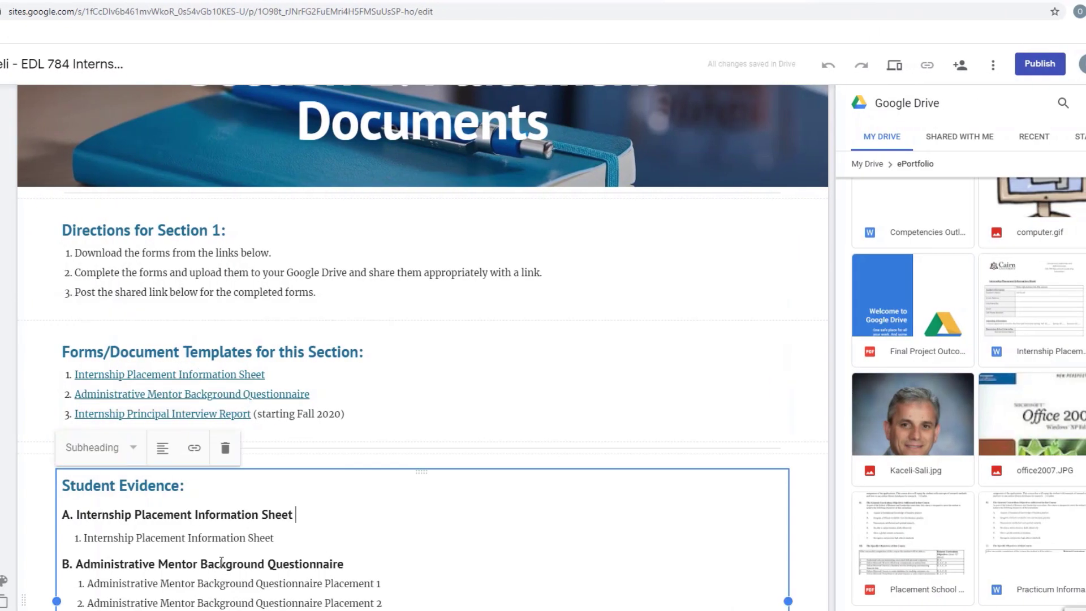
pyautogui.moveTo(275, 538); pyautogui.dragTo(85, 541)
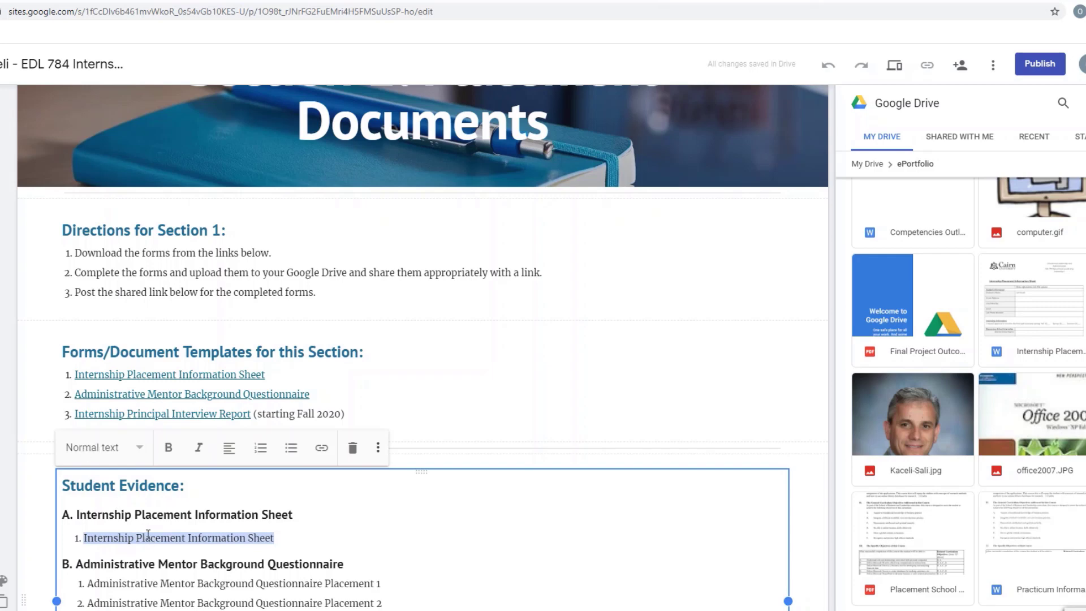
pyautogui.click(323, 451)
pyautogui.hotkey('ctrl', 'v')
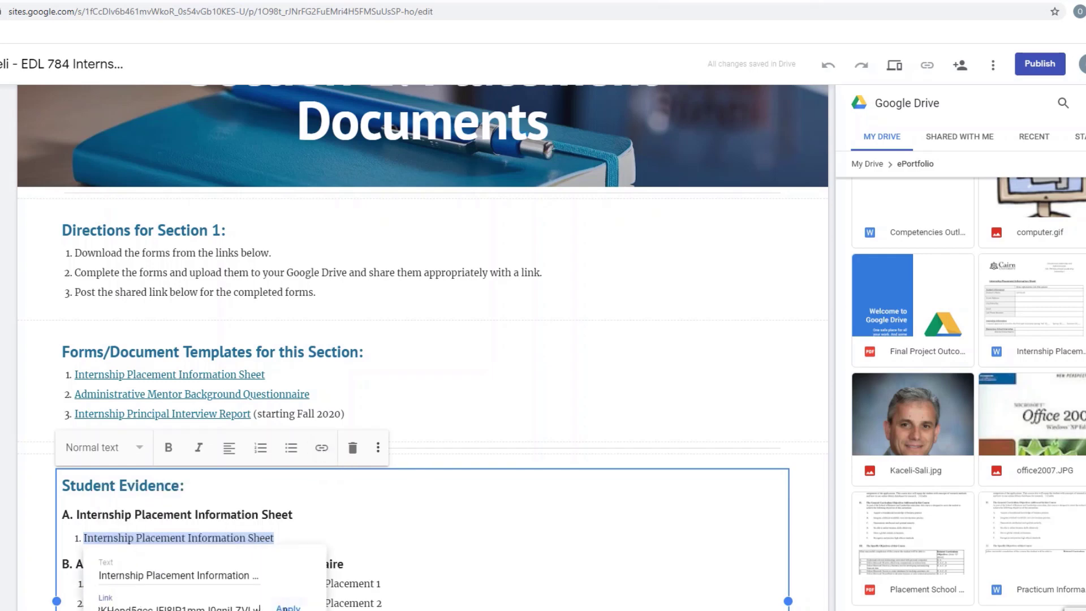
pyautogui.press('Return')
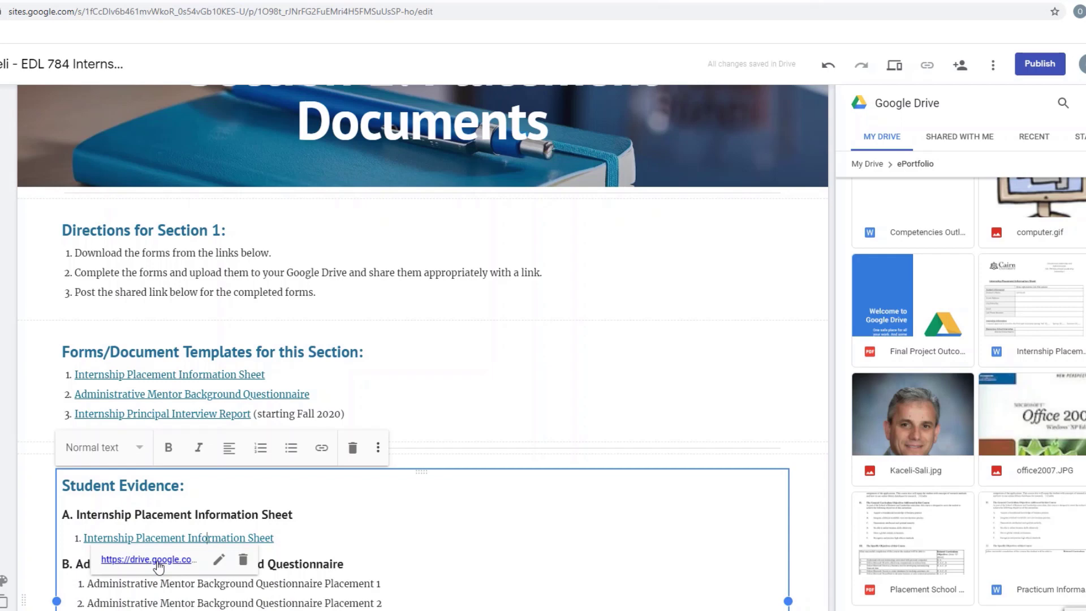
pyautogui.click(148, 559)
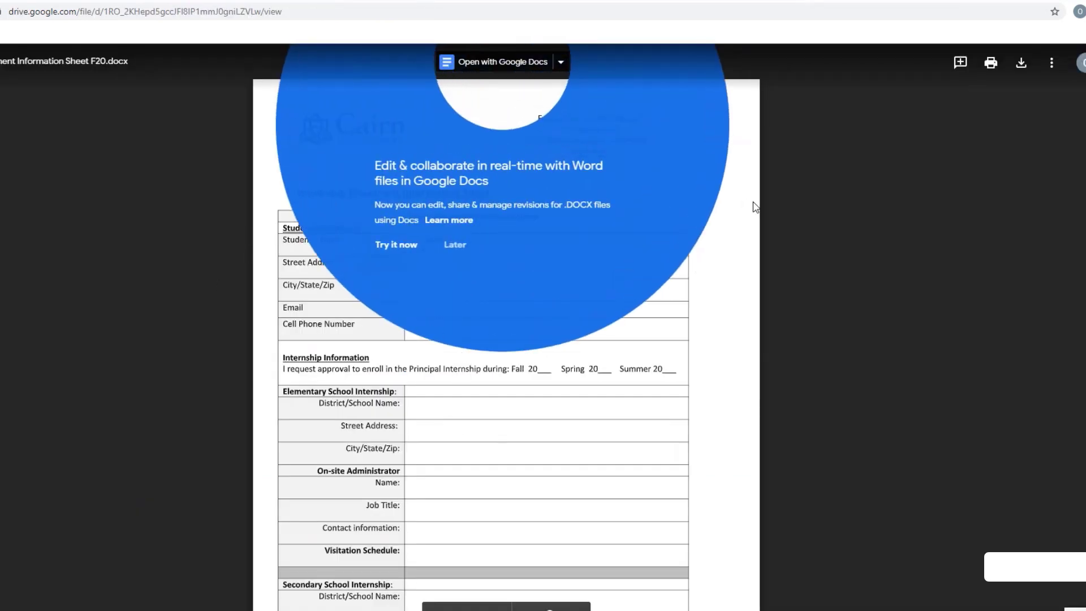
pyautogui.hotkey('ctrl', 'w')
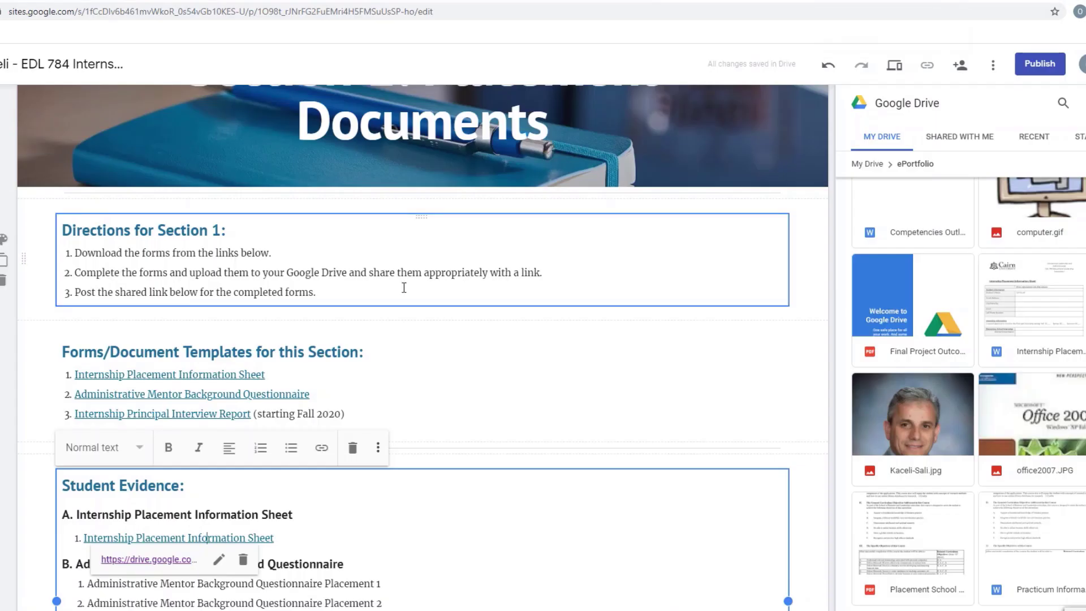
# Step: Review the document templates and Student Evidence items on the Section 1 page, and close the Google Drive file browser
pyautogui.scroll(-3, 320, 382)
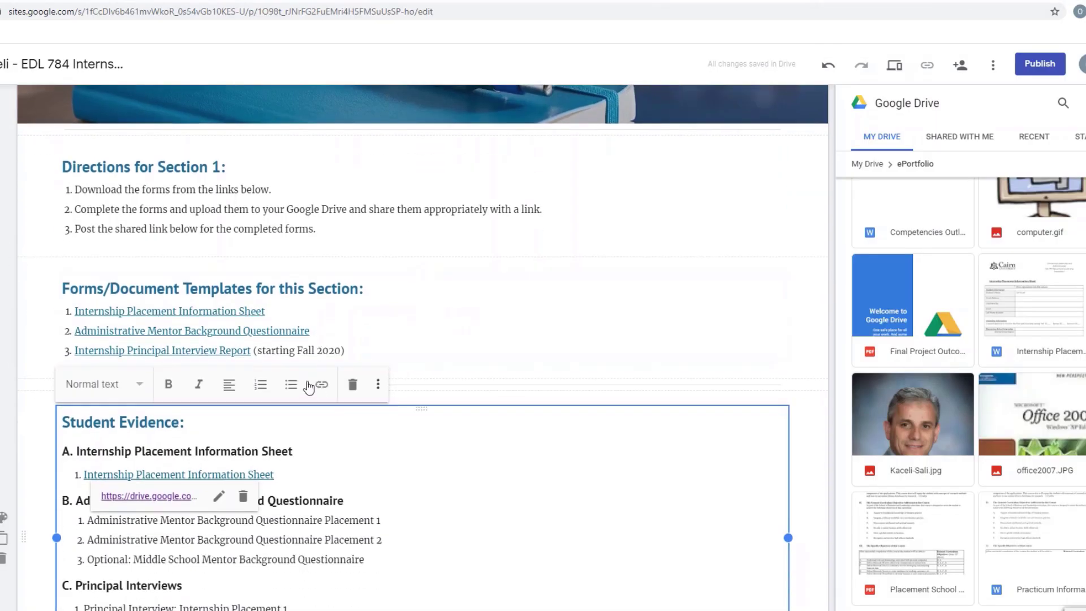
pyautogui.click(405, 415)
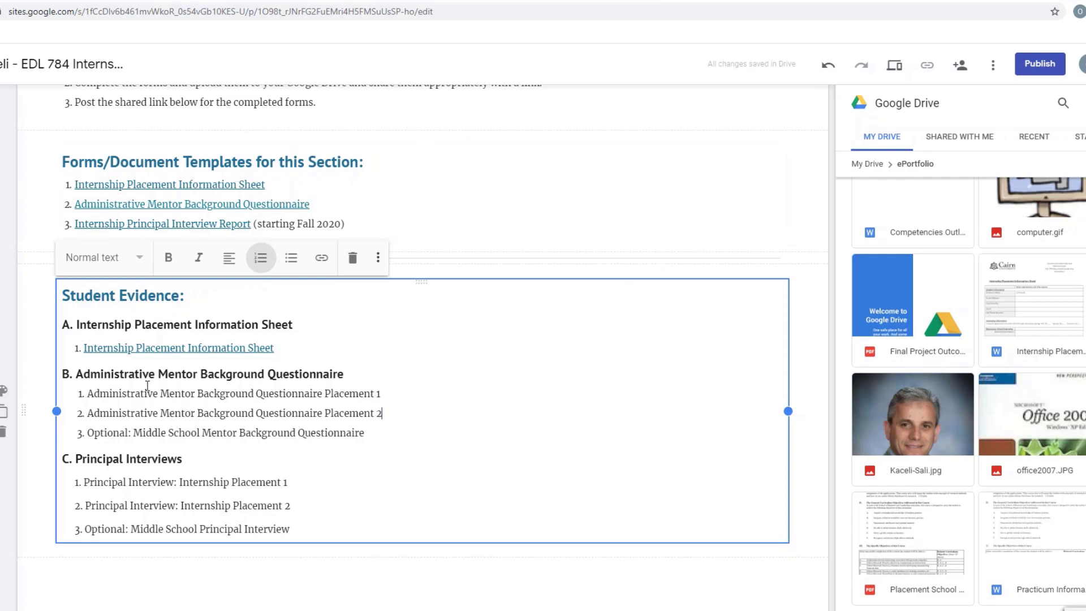
pyautogui.click(533, 186)
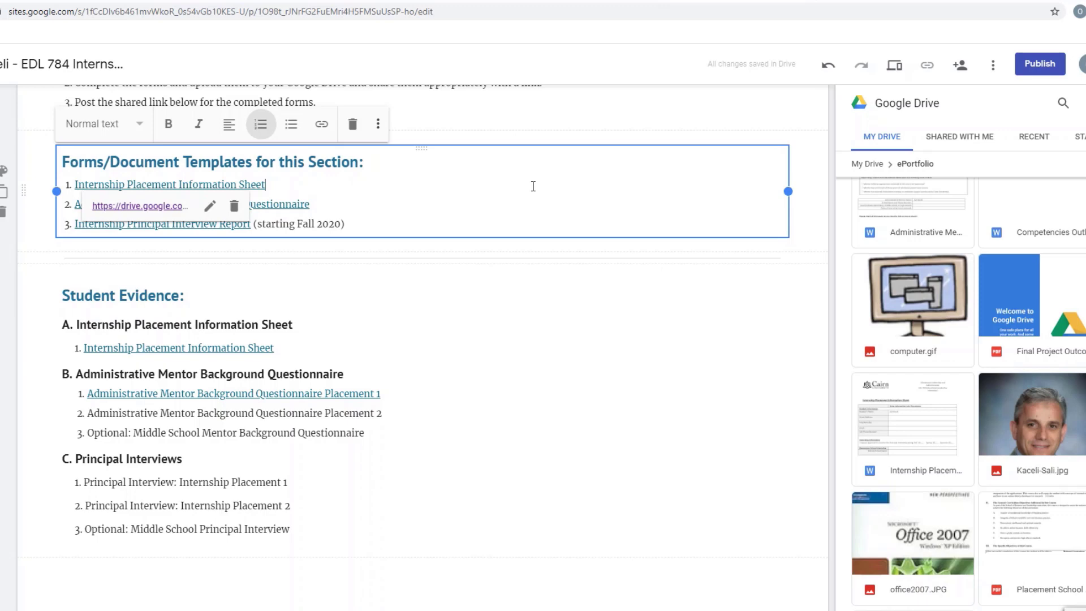
pyautogui.click(492, 436)
pyautogui.scroll(-3, 306, 473)
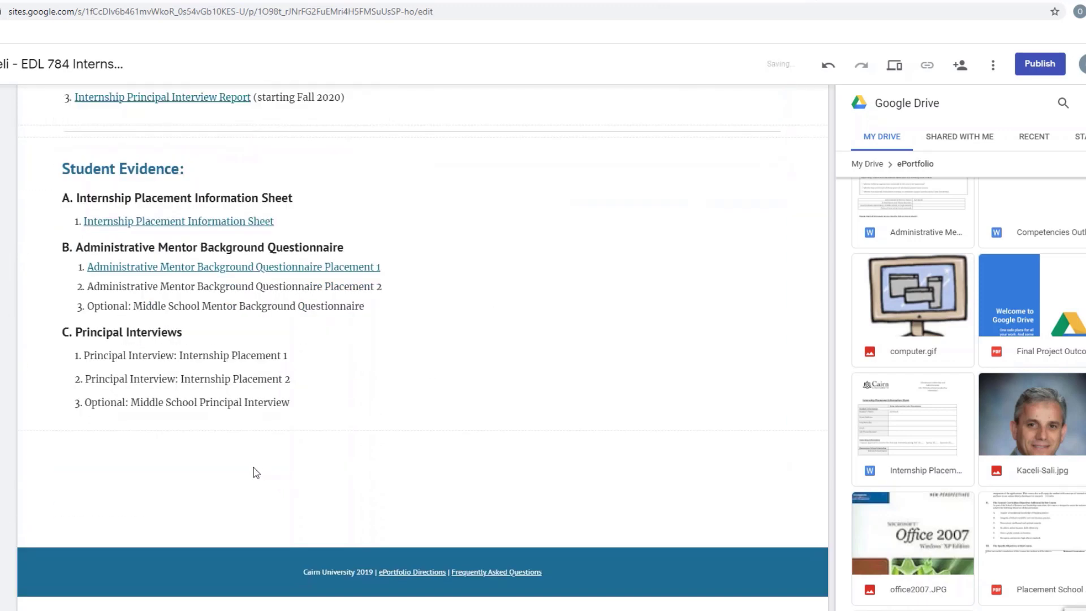
pyautogui.click(1082, 108)
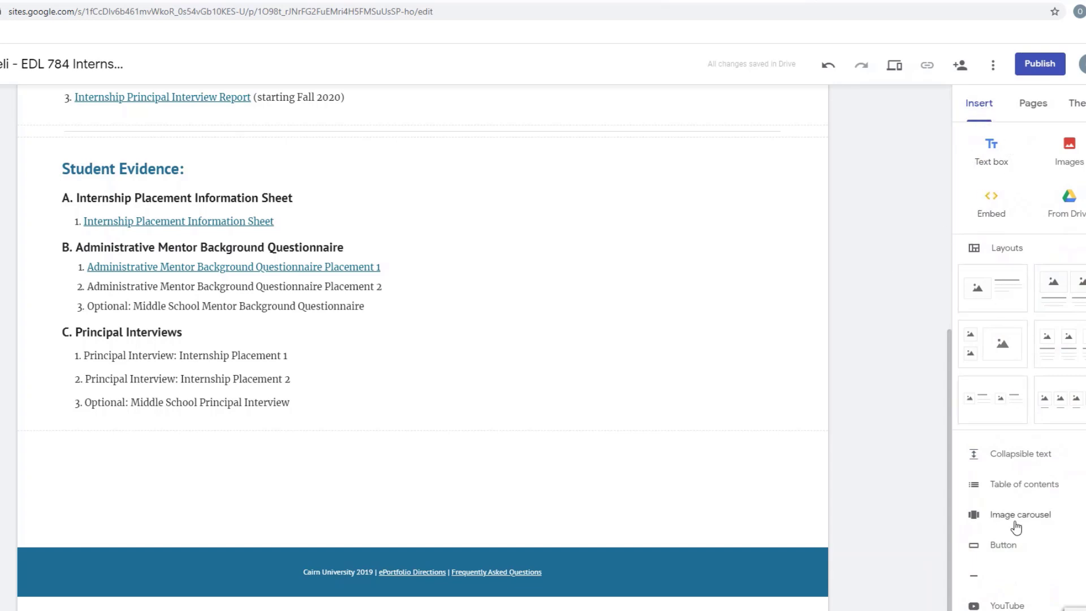
# Step: Look over the Section 1 evidence and directions, and browse the Placement School Analyses and PDE Internship Competency Chart pages and the list of remaining sections
pyautogui.scroll(-1, 1008, 542)
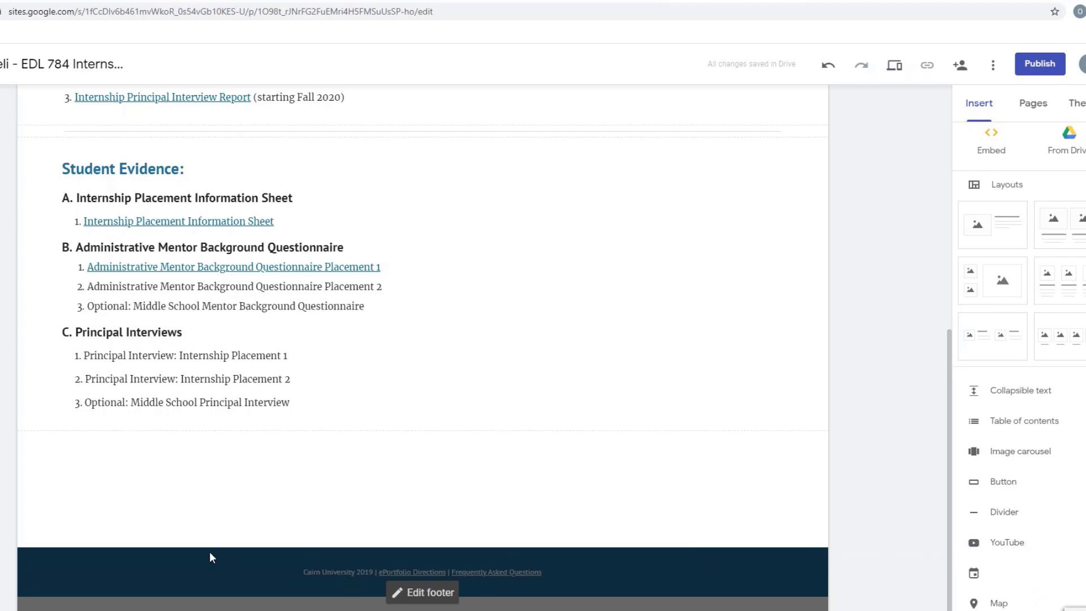
pyautogui.click(332, 377)
pyautogui.scroll(3, 334, 379)
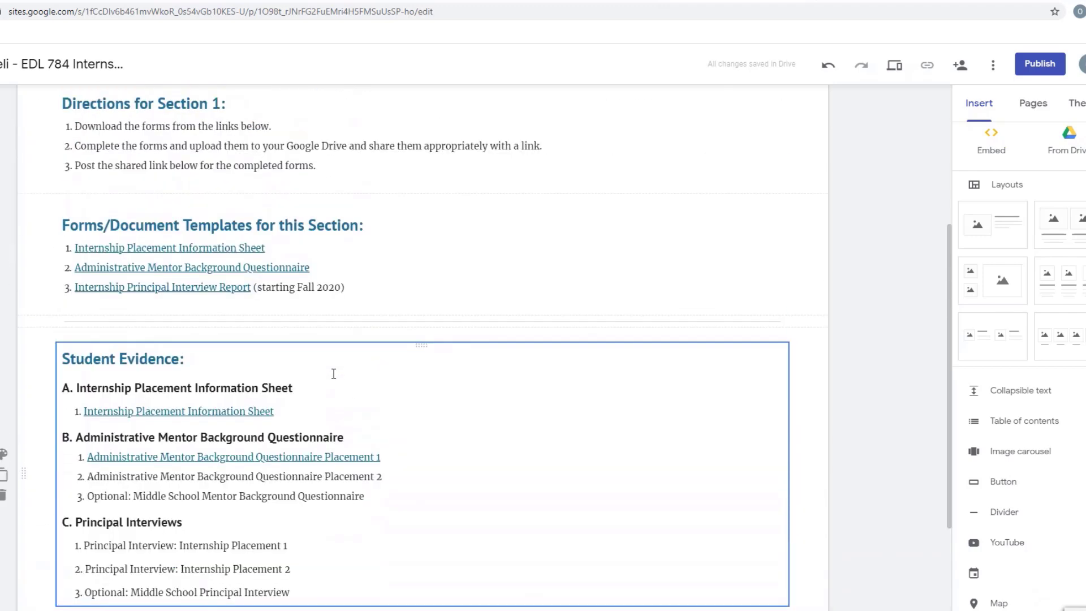
pyautogui.scroll(1, 334, 373)
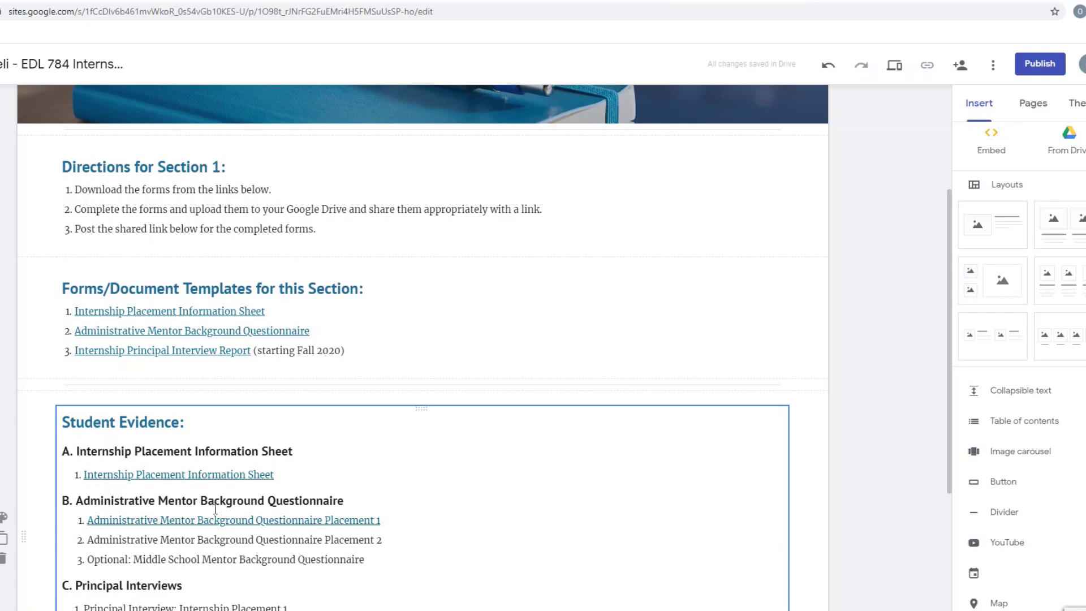
pyautogui.scroll(3, 498, 420)
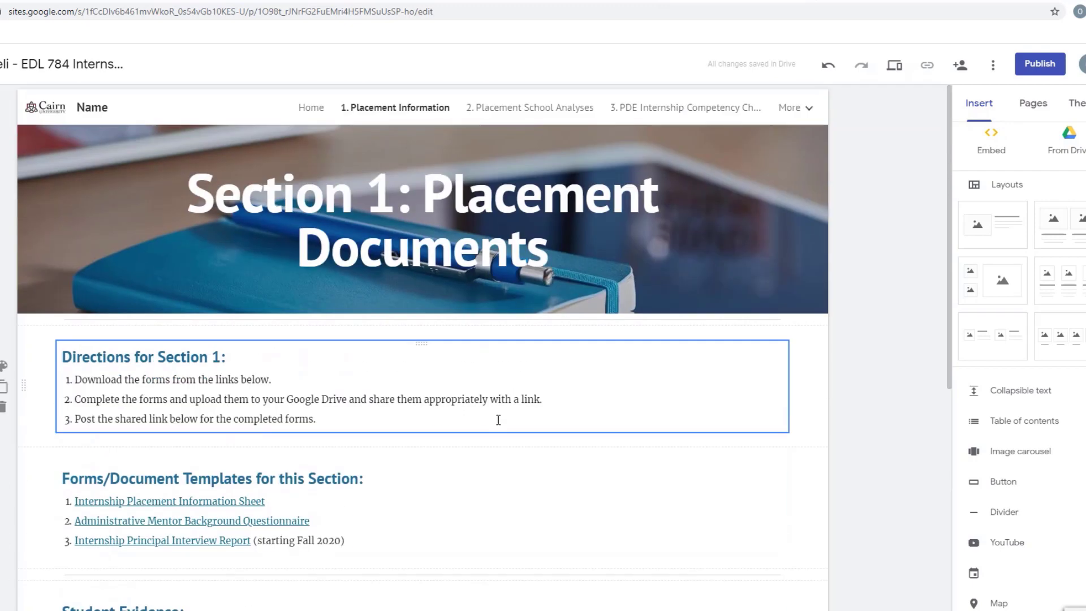
pyautogui.click(544, 111)
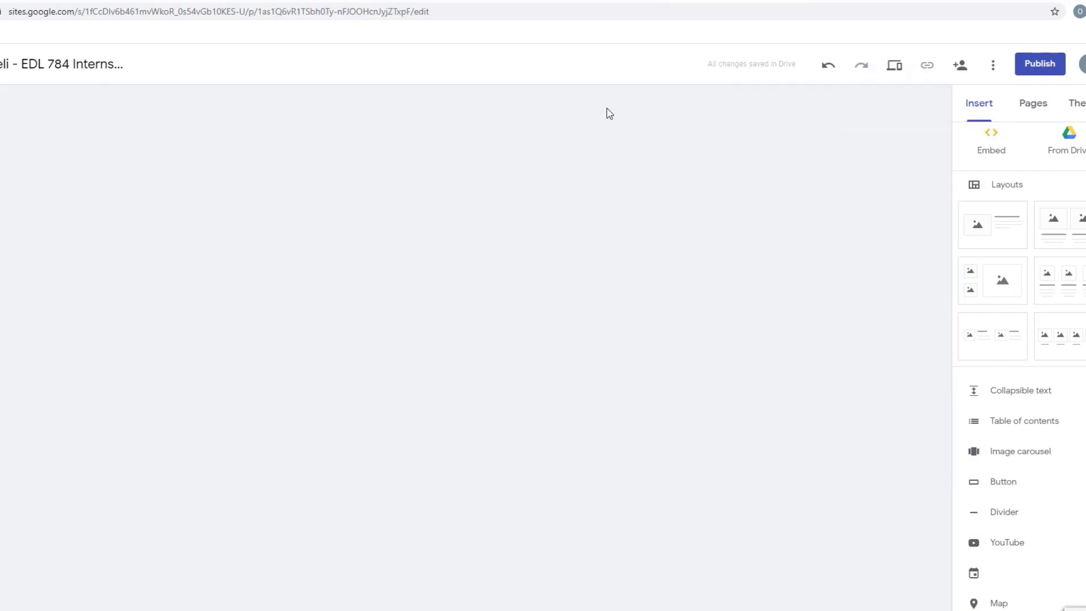
pyautogui.click(664, 114)
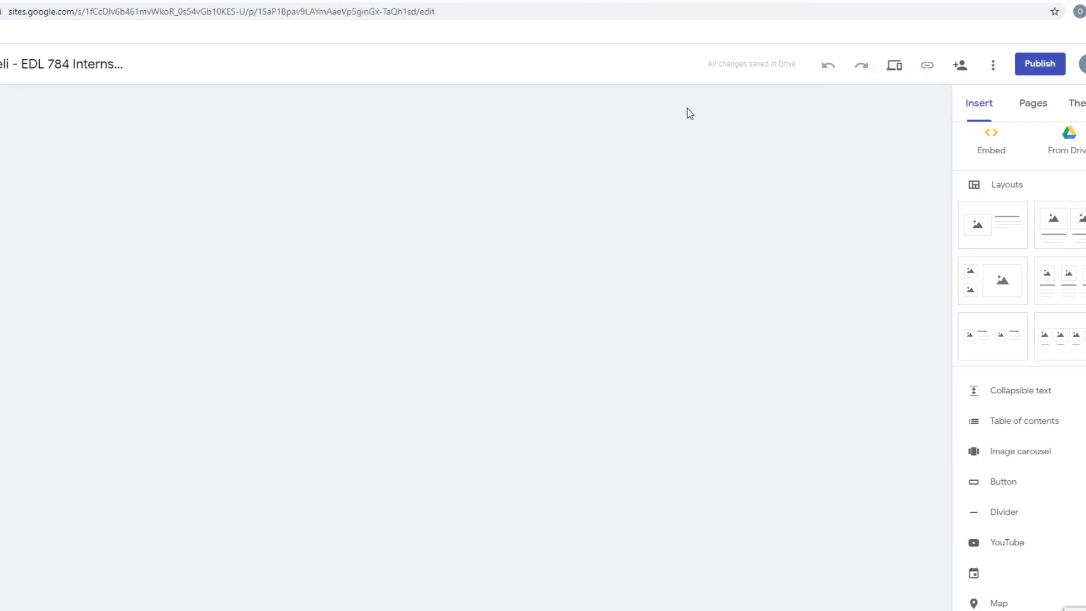
pyautogui.click(792, 108)
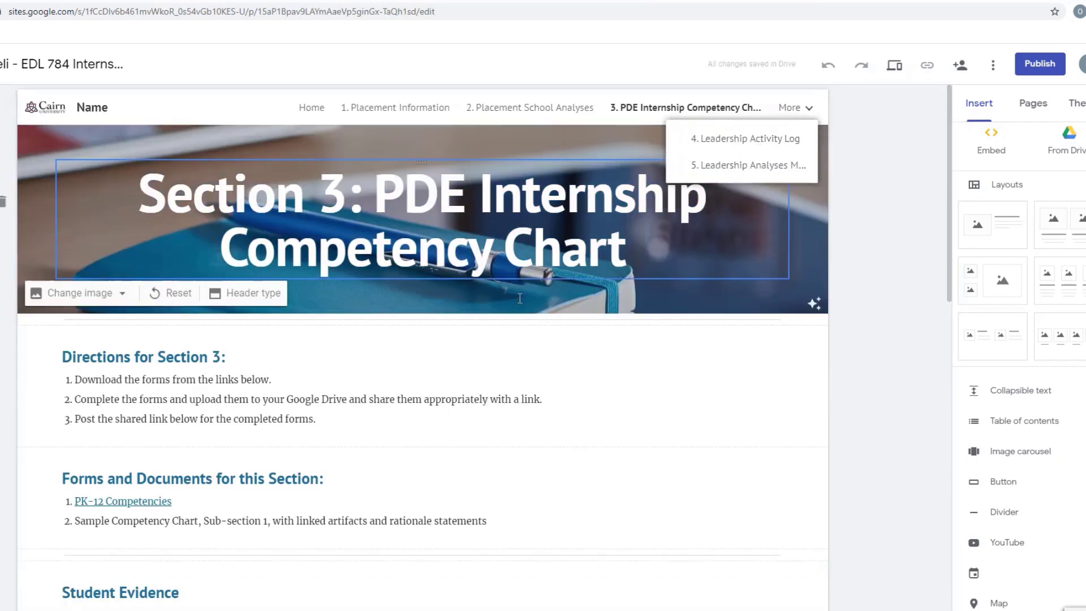